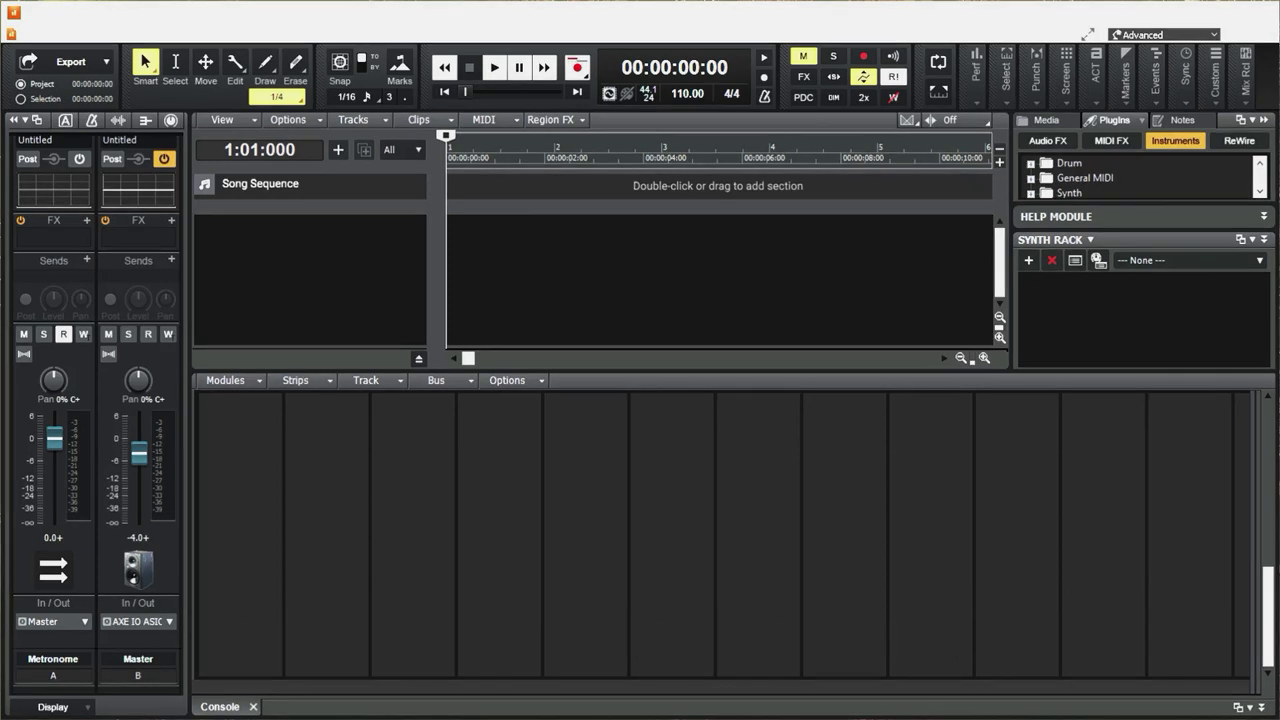
Step: Open Edit > Preferences, move the window right, and show the MIDI Devices page
click(59, 33)
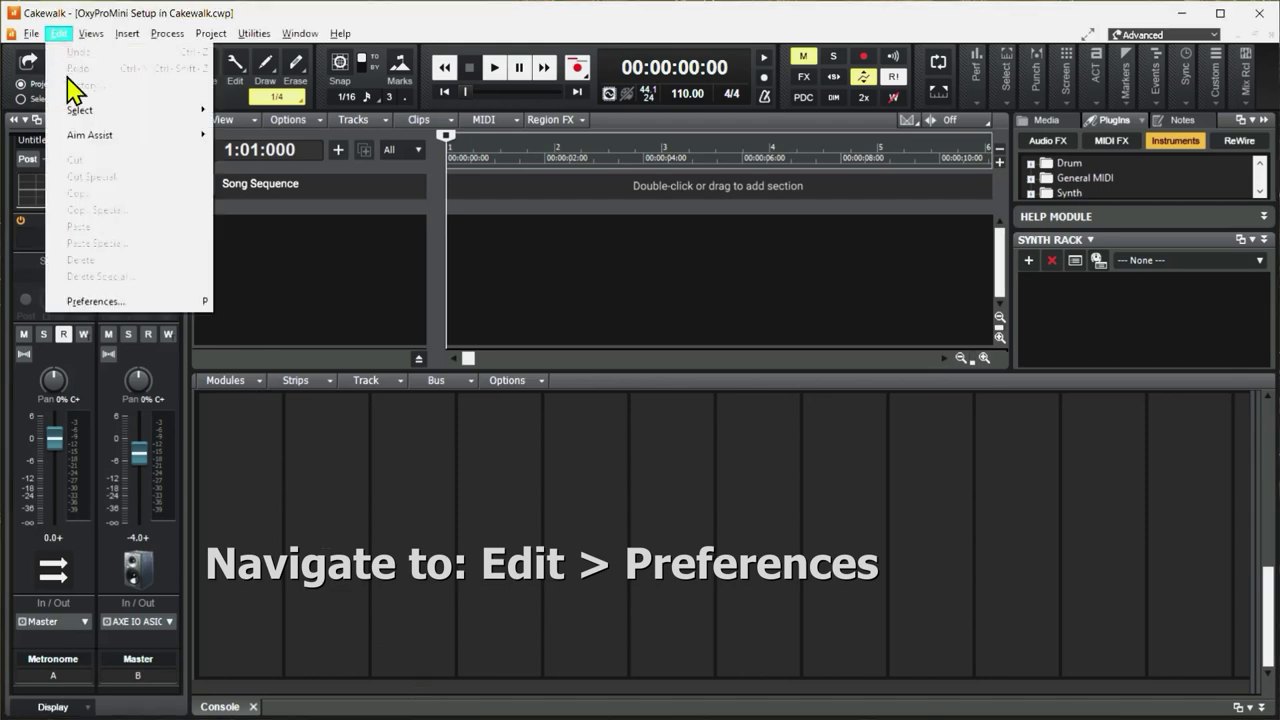
click(105, 302)
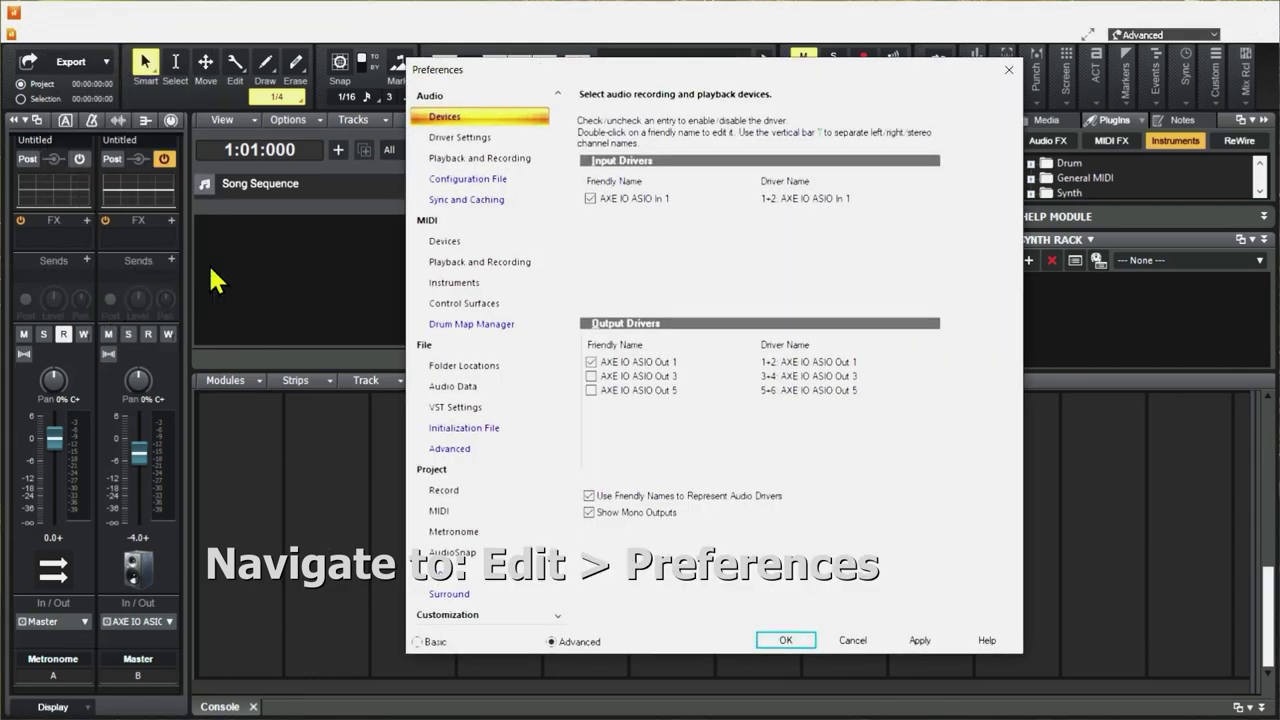
drag(622, 72, 775, 80)
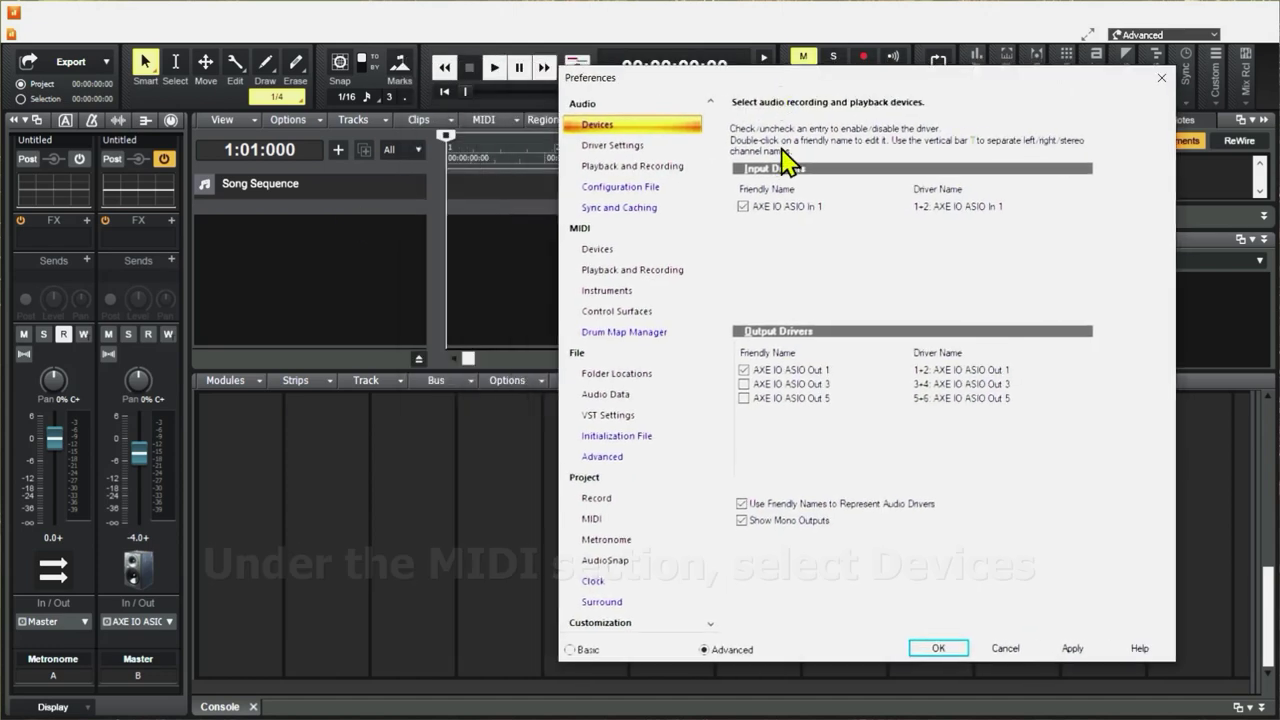
click(600, 253)
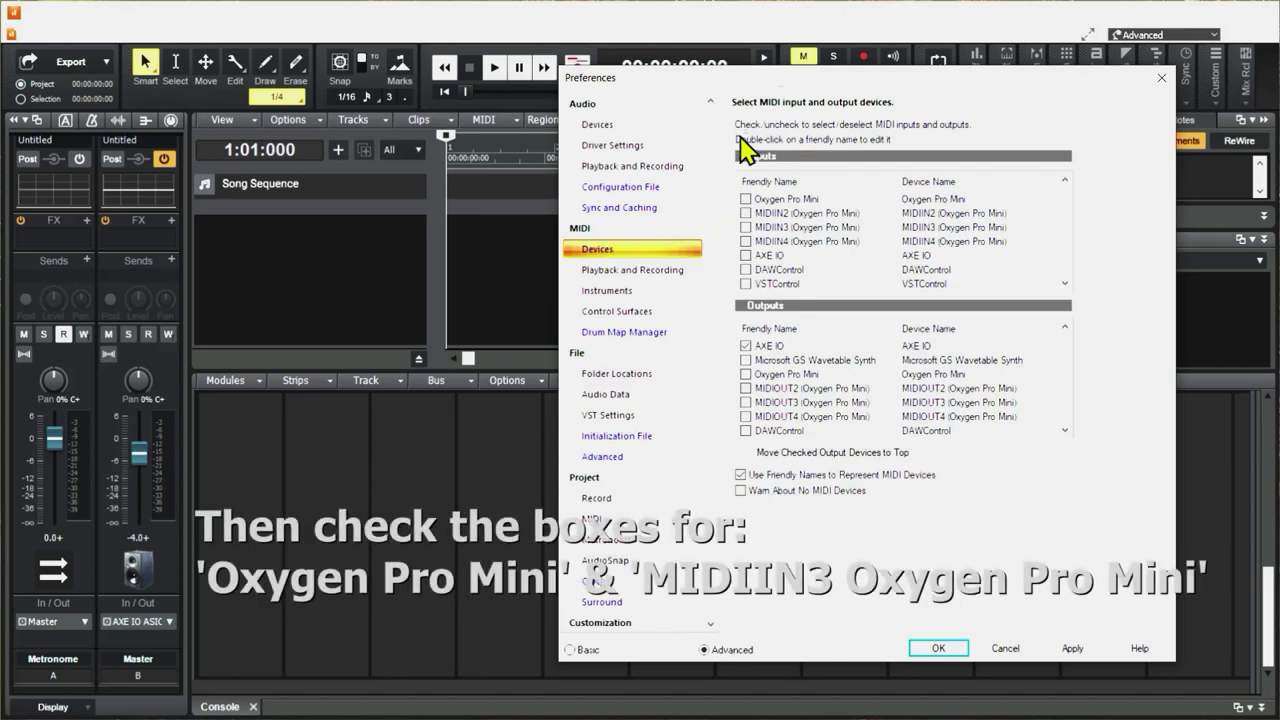
Step: Enable the Oxygen Pro Mini and MIDIIN3 (Oxygen Pro Mini) inputs and apply the change
click(746, 200)
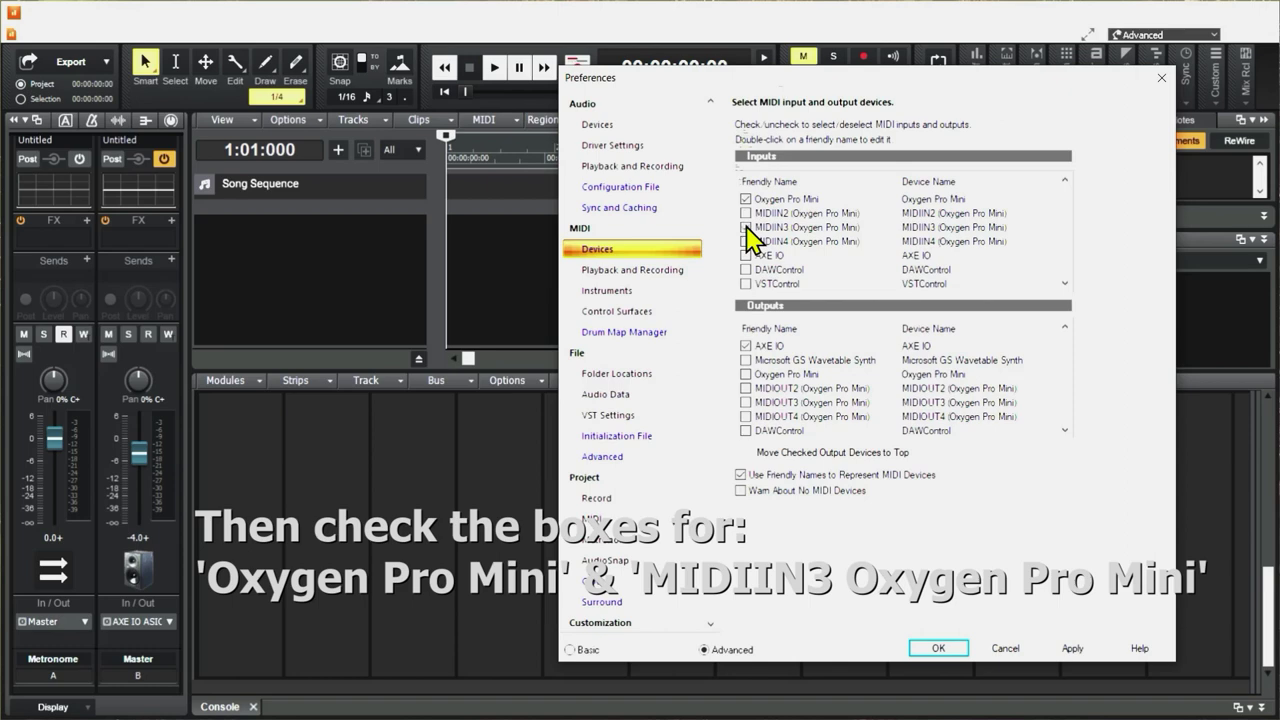
click(746, 227)
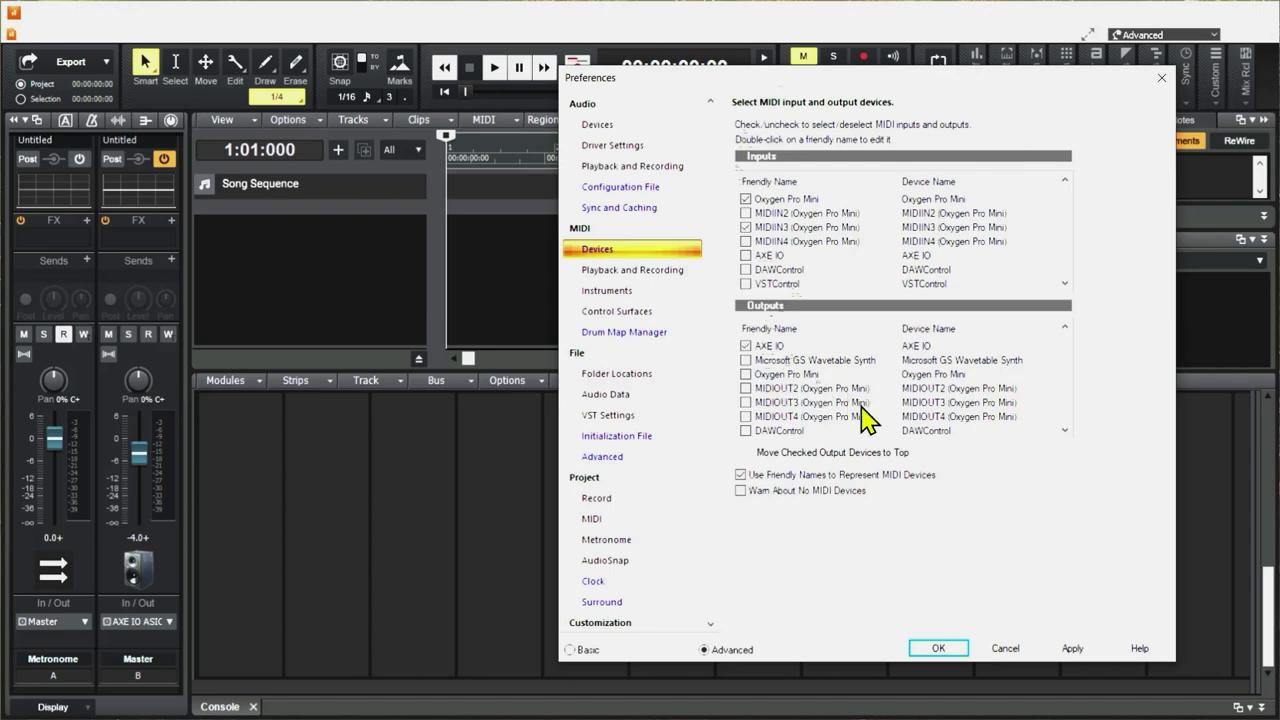
click(1073, 648)
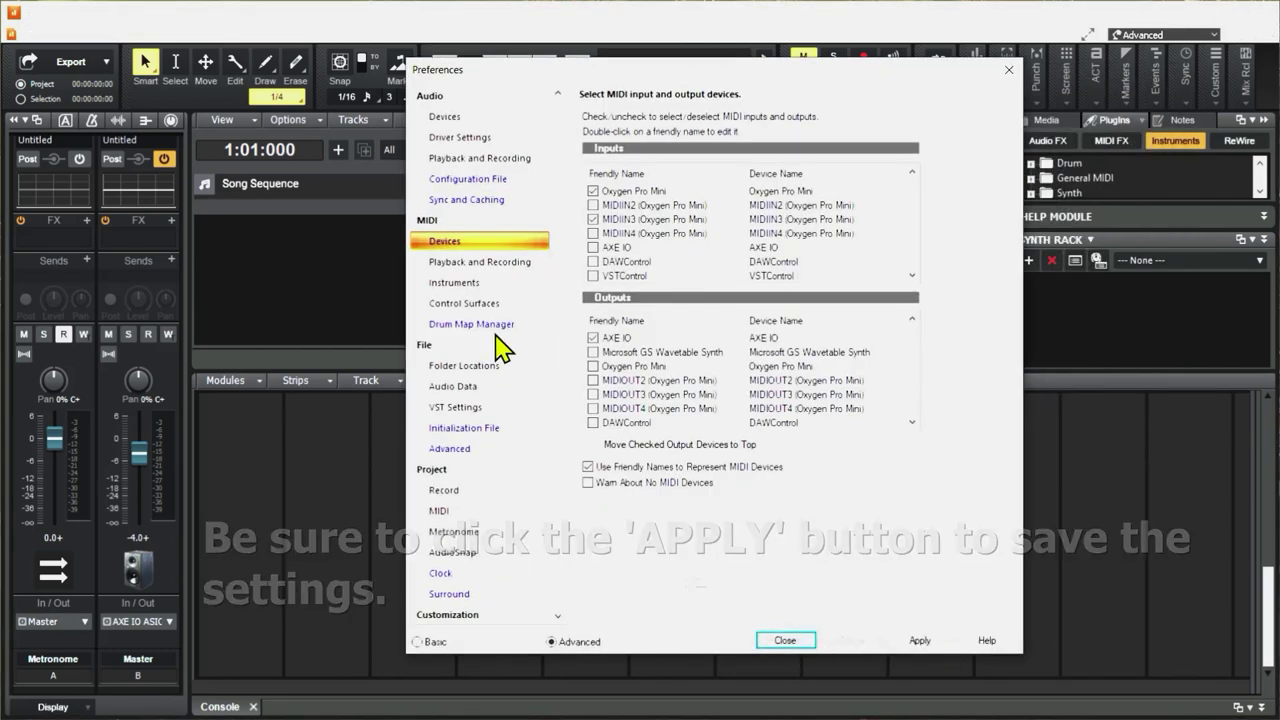
Step: Add a new control surface on the Control Surfaces page with Mackie Control as its type
click(485, 305)
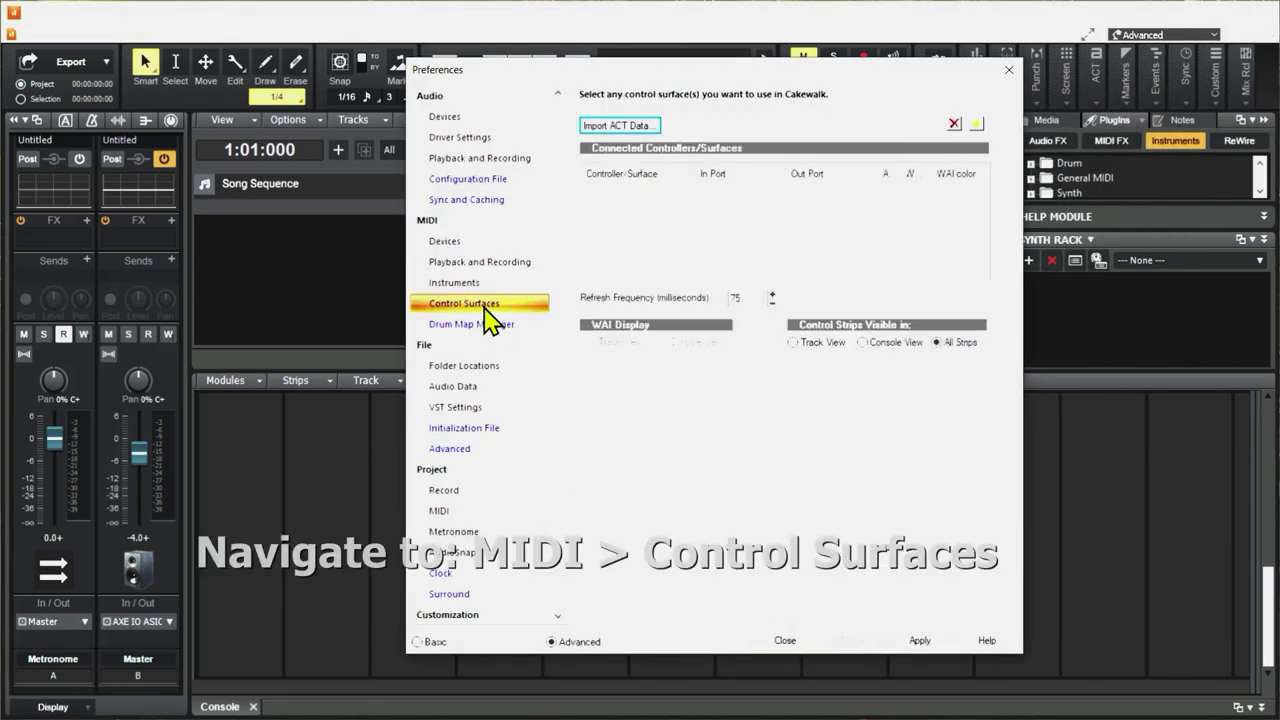
click(977, 124)
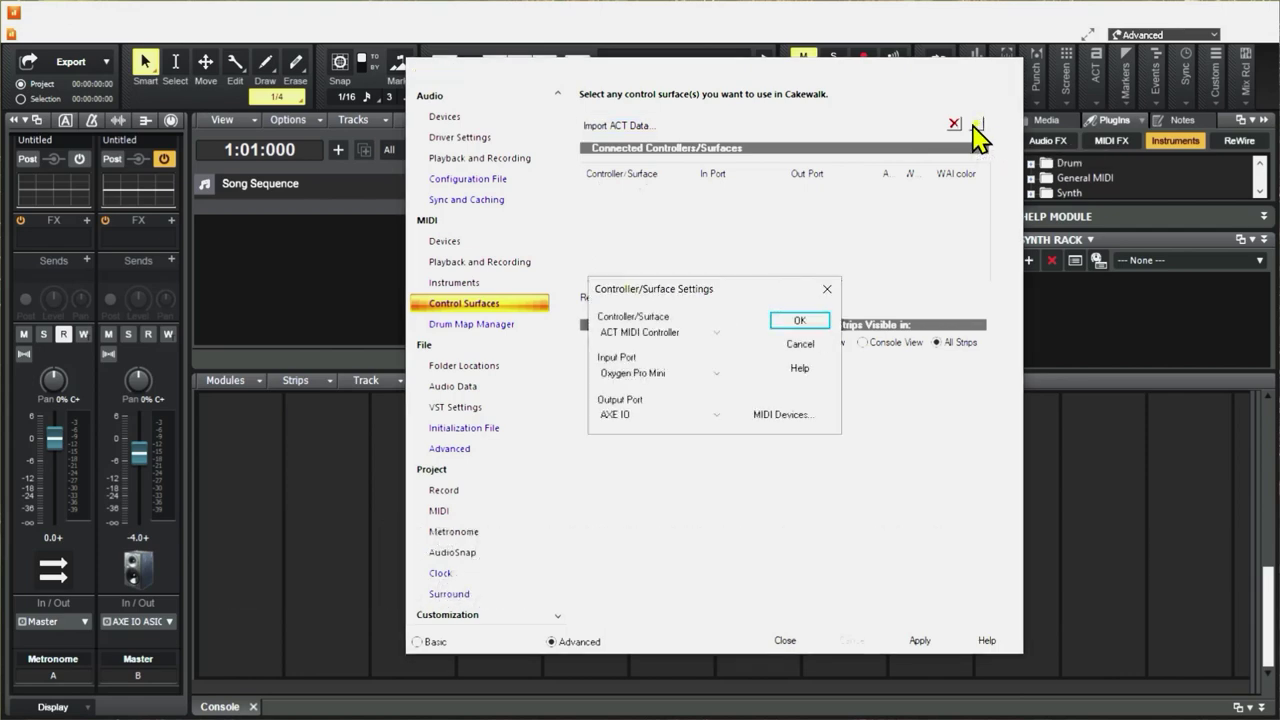
click(714, 333)
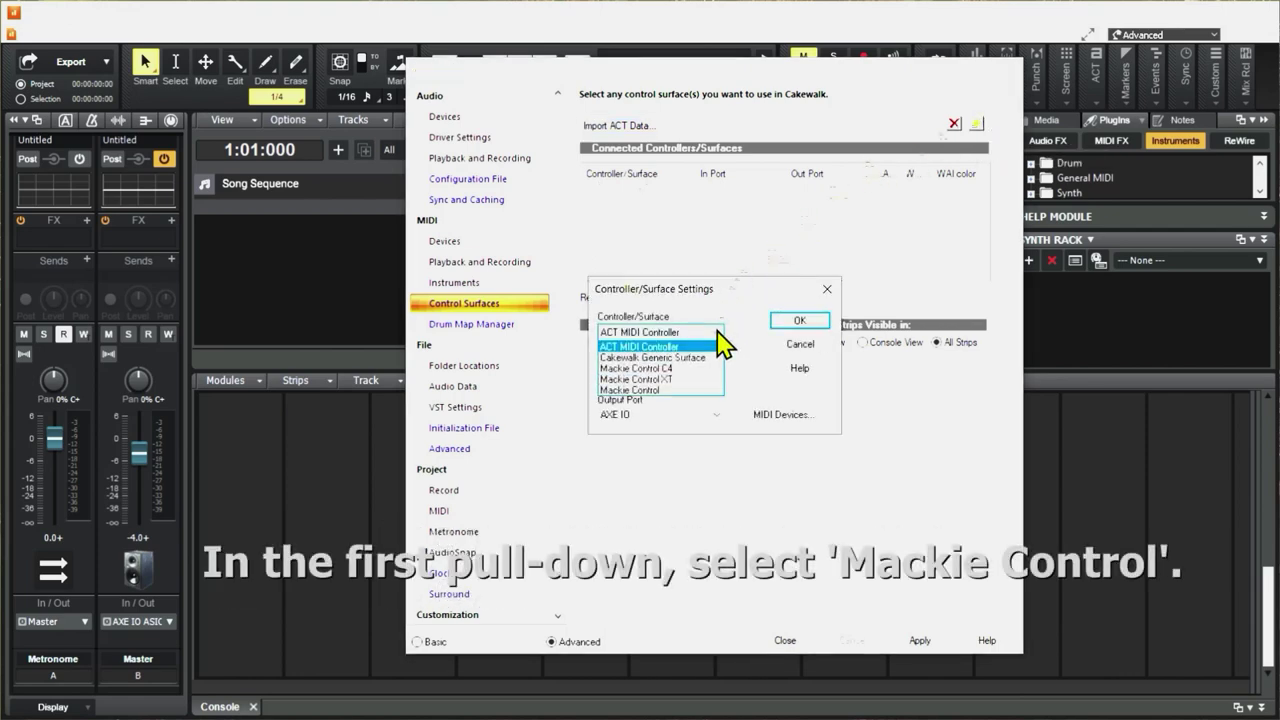
click(681, 391)
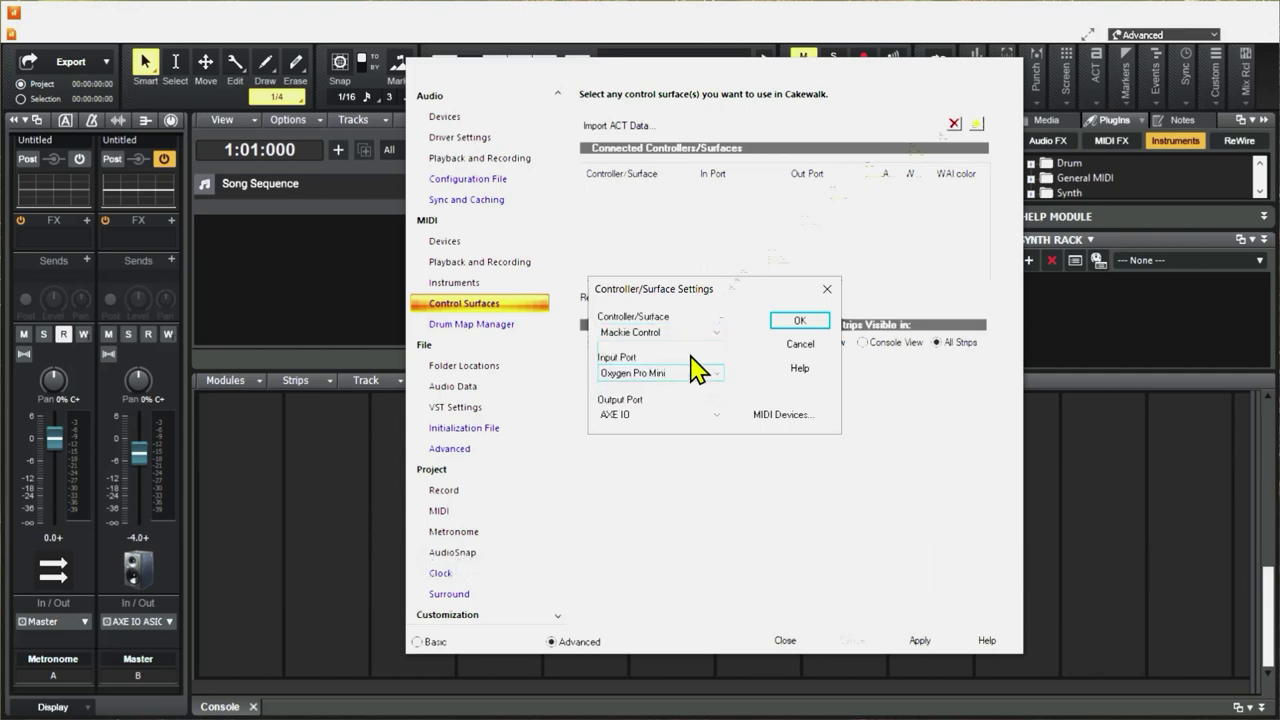
Step: Set input to MIDIIN3 (Oxygen Pro Mini) and output to None, confirm, and close Preferences
click(700, 373)
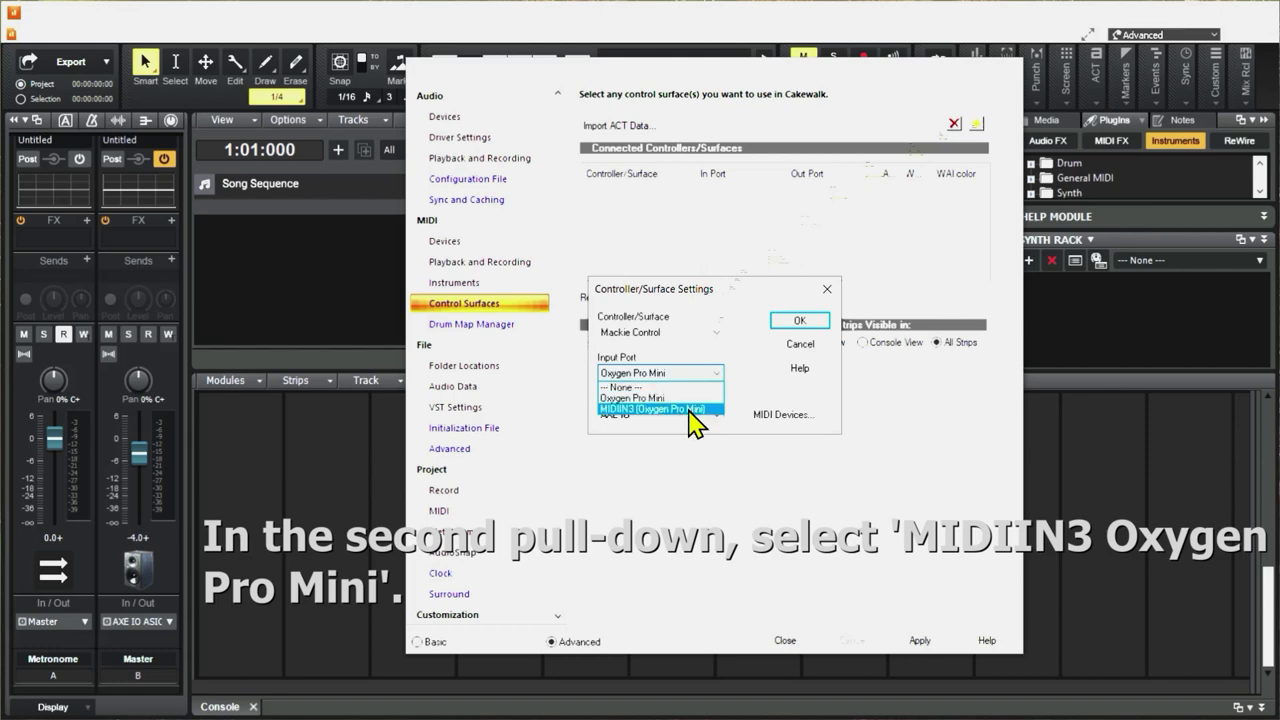
click(690, 410)
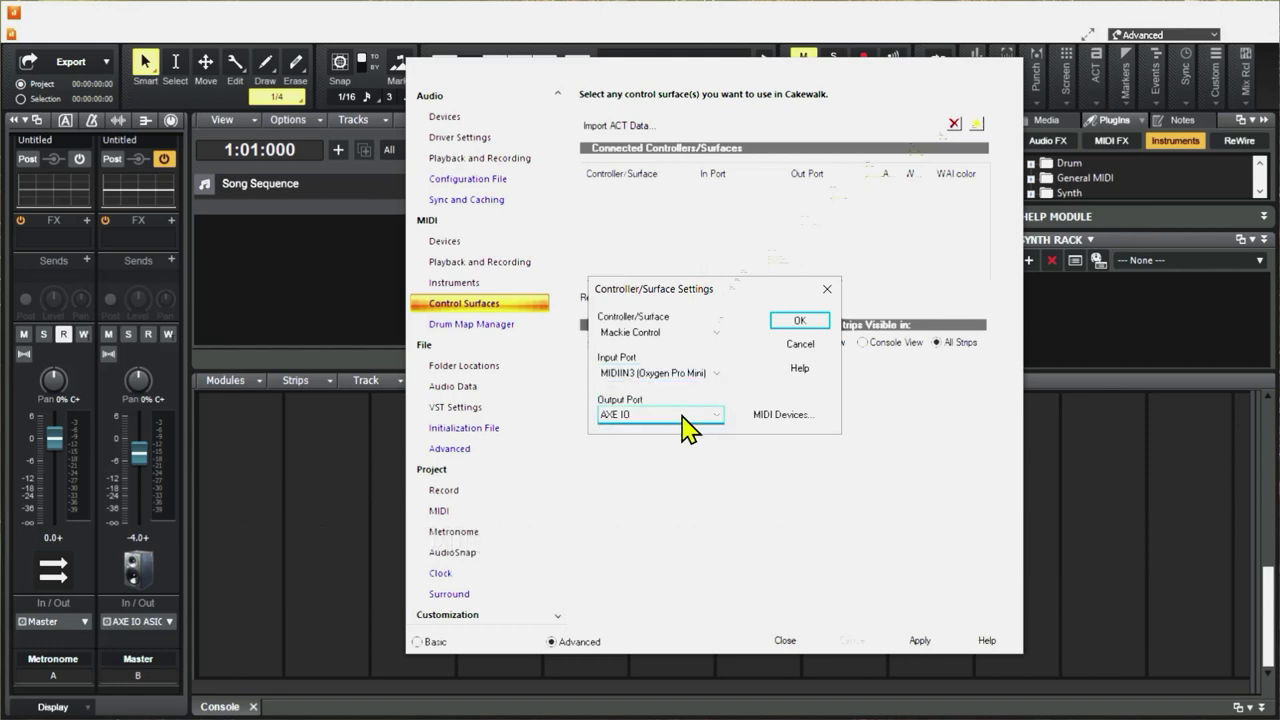
click(680, 416)
click(677, 428)
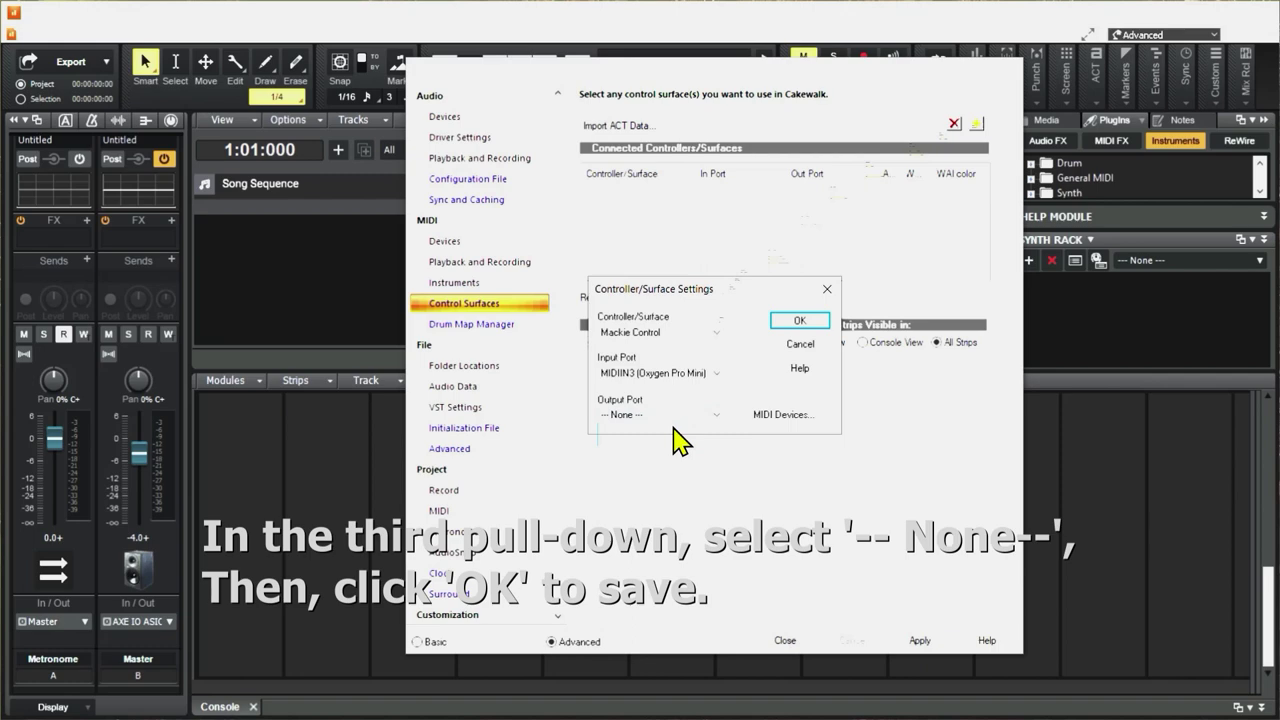
click(802, 324)
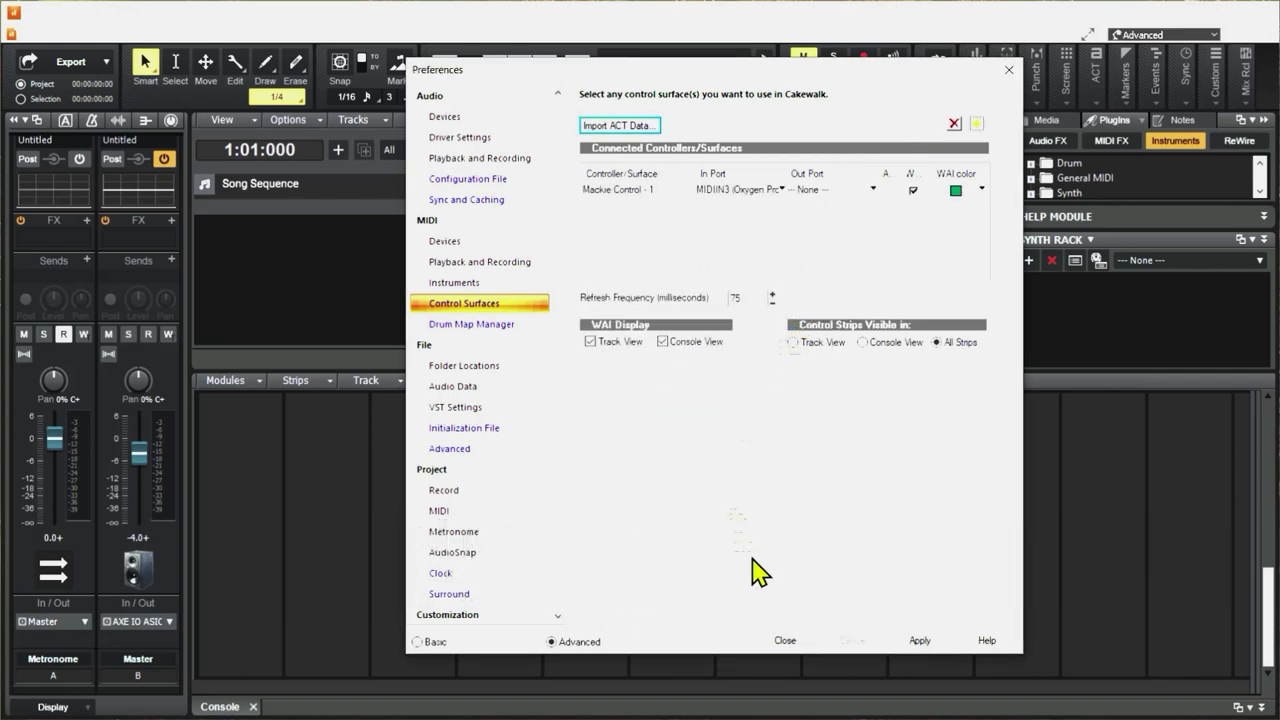
click(785, 641)
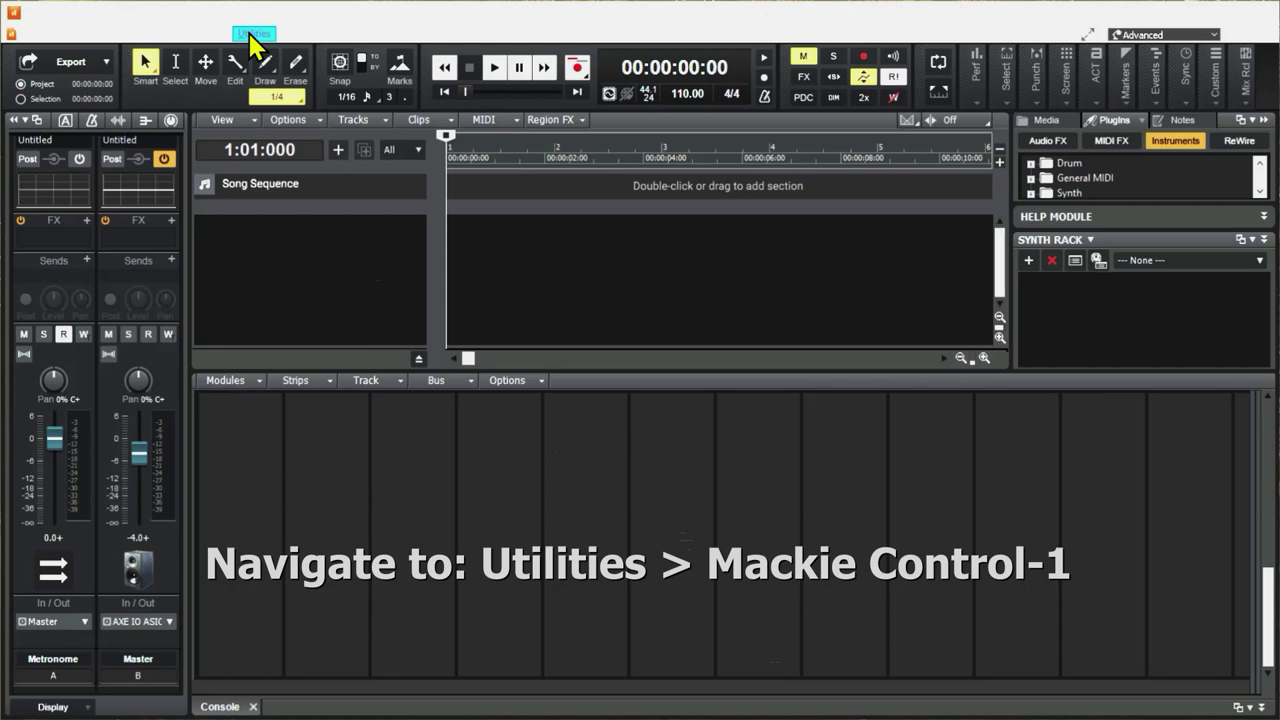
Step: Open Utilities > Mackie Control - 1 and centre its settings window
click(252, 34)
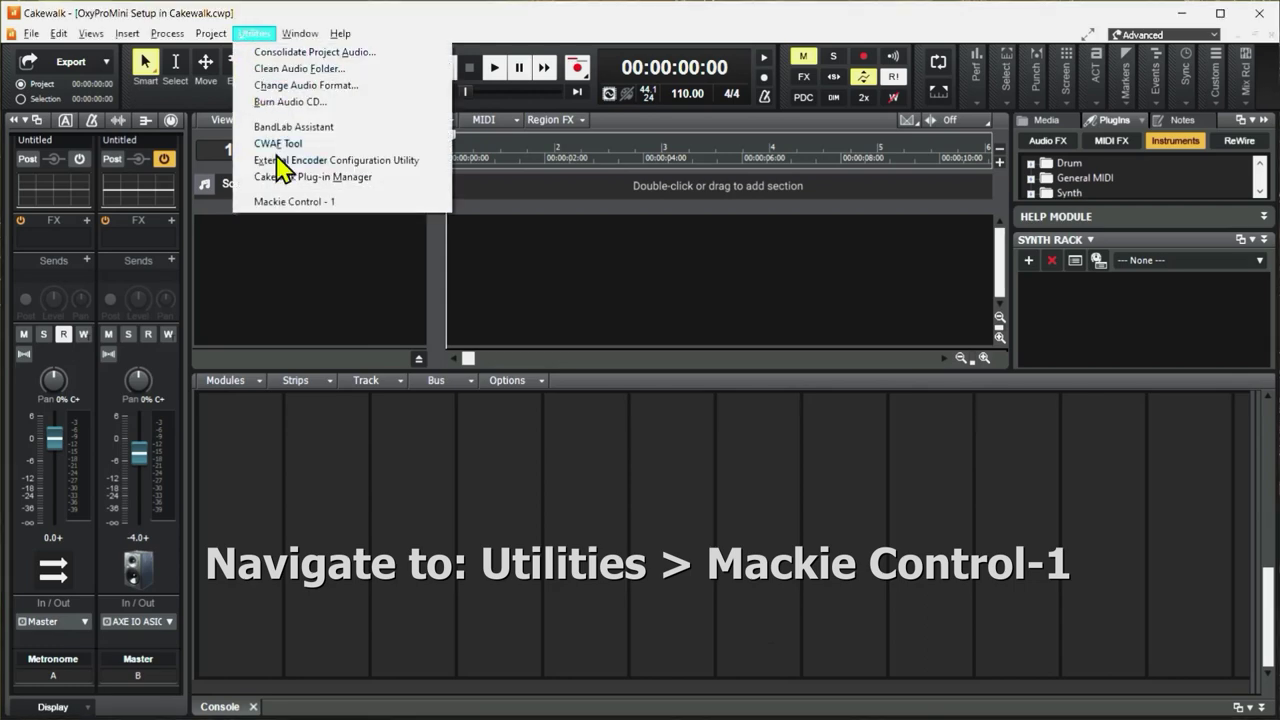
click(302, 203)
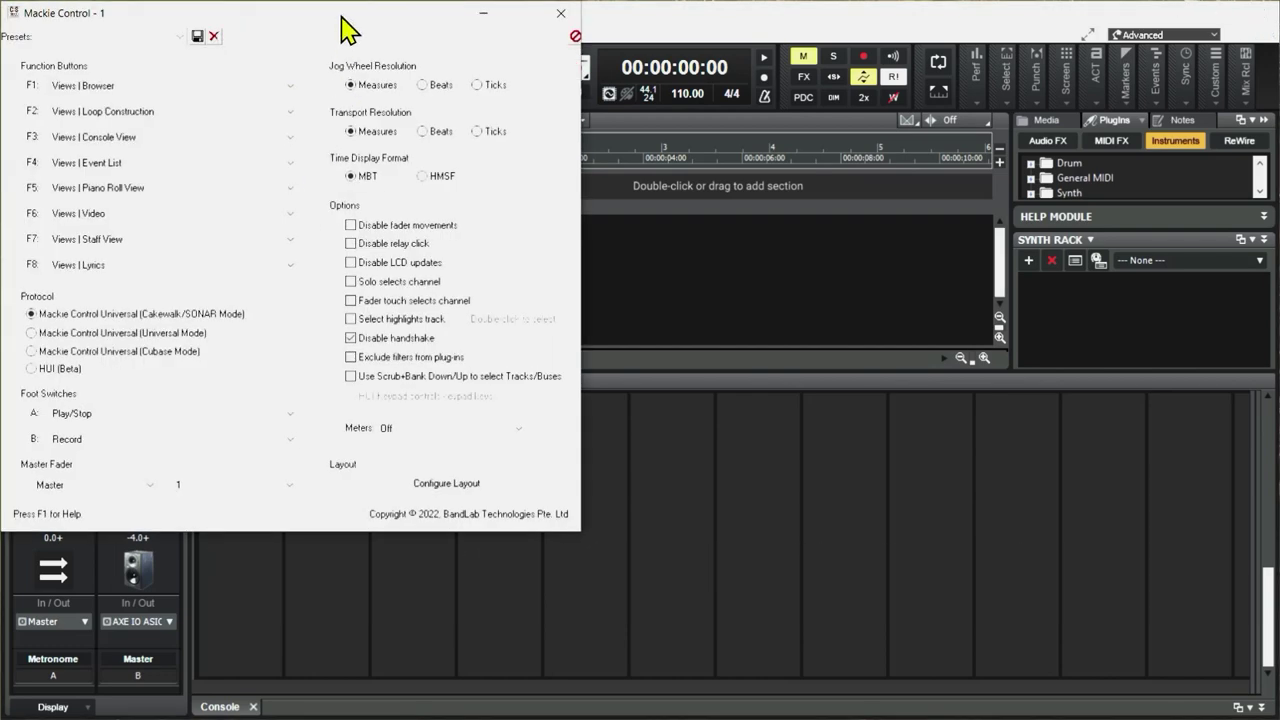
drag(343, 16, 743, 125)
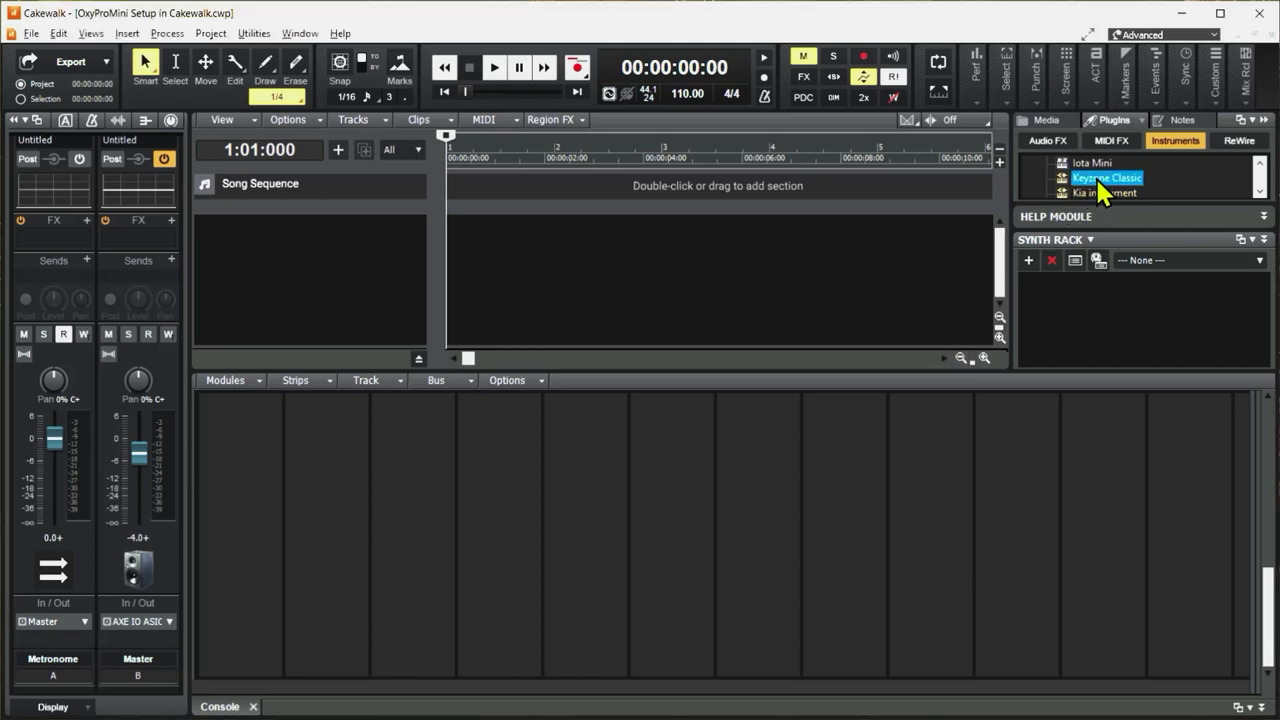
Step: Add Keyzone Classic as an instrument track, then open its window and move it off the tracks
drag(1095, 176, 286, 257)
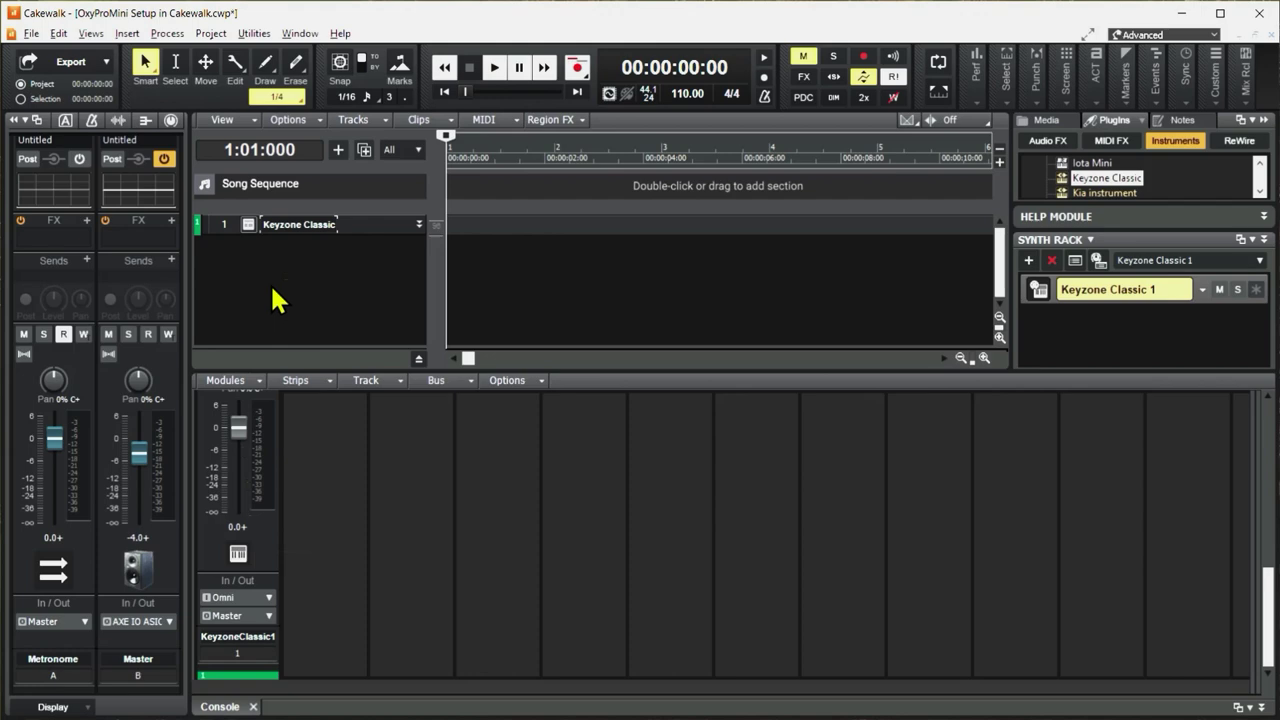
click(248, 224)
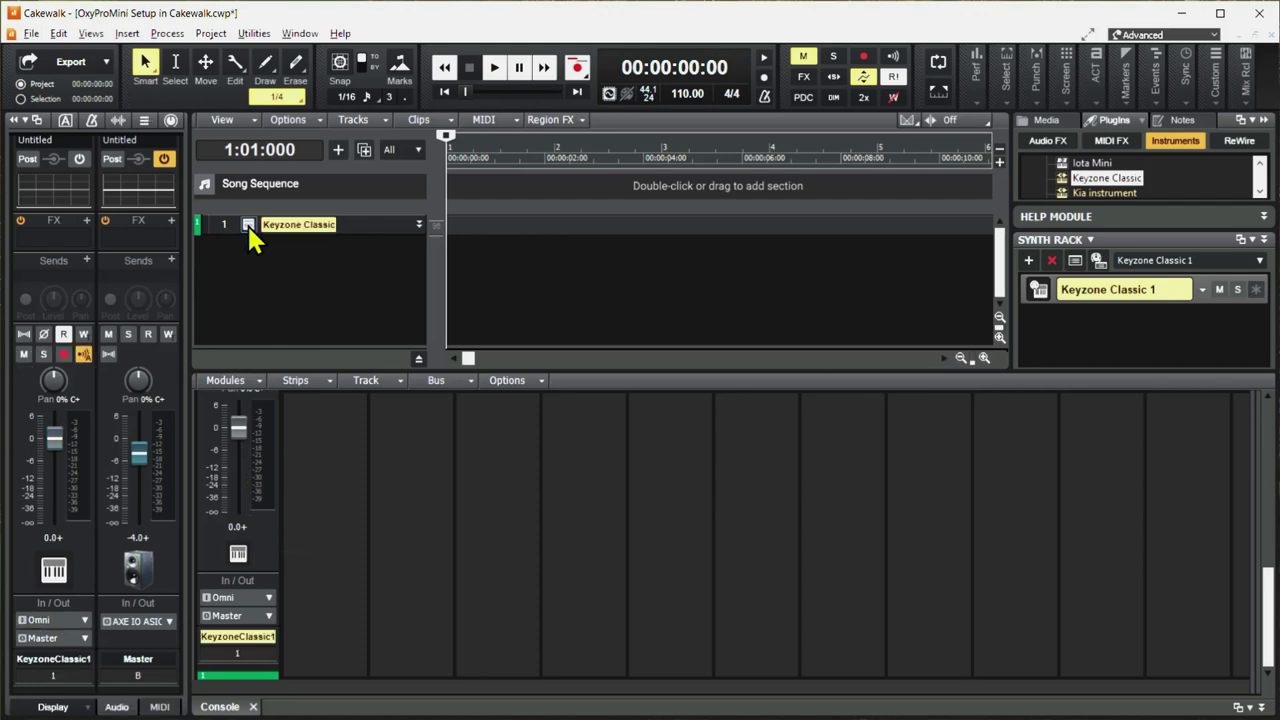
drag(410, 20, 730, 228)
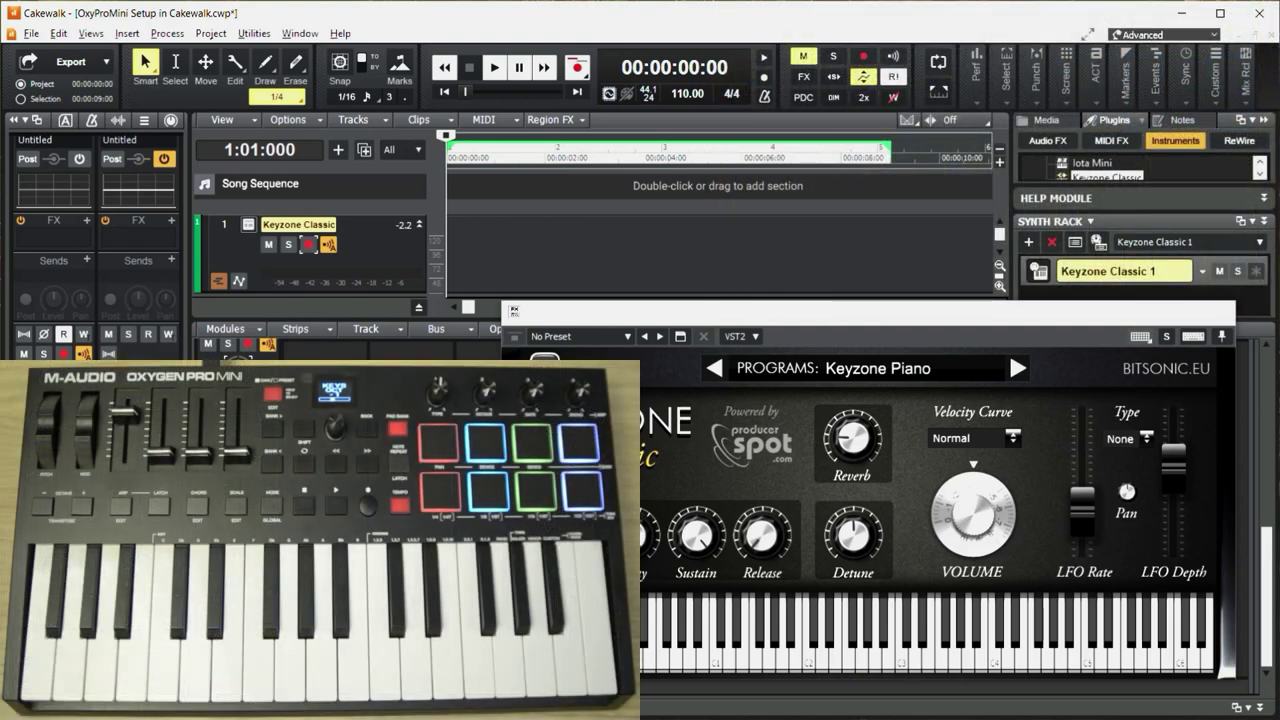
Step: Record-arm the Keyzone Classic track, shift Record 3 earlier, and play and stop it twice
click(309, 246)
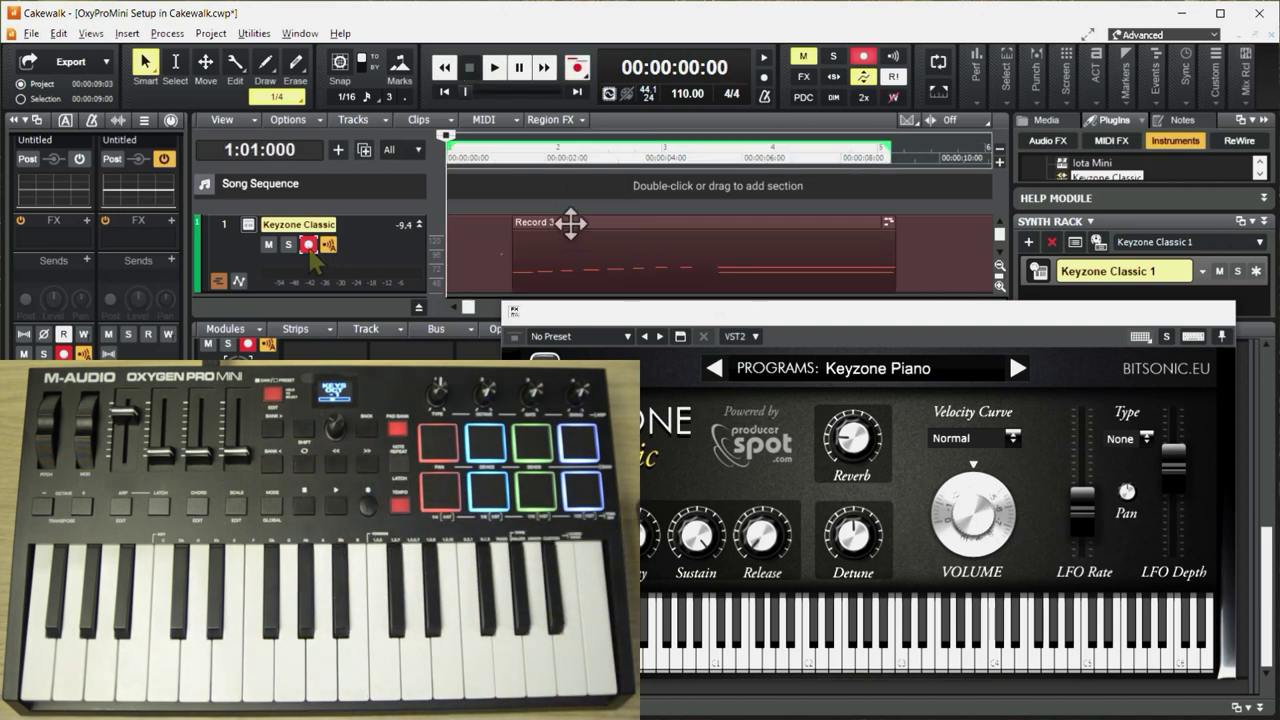
drag(569, 220, 499, 222)
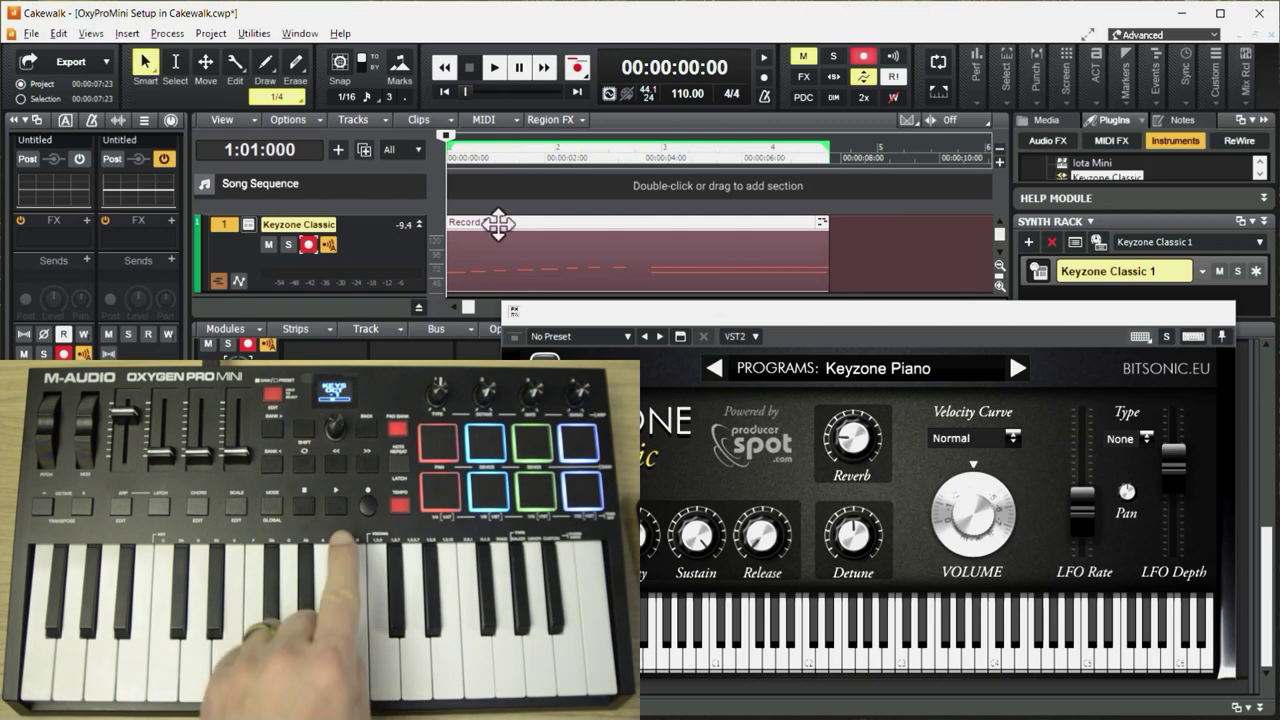
key(space)
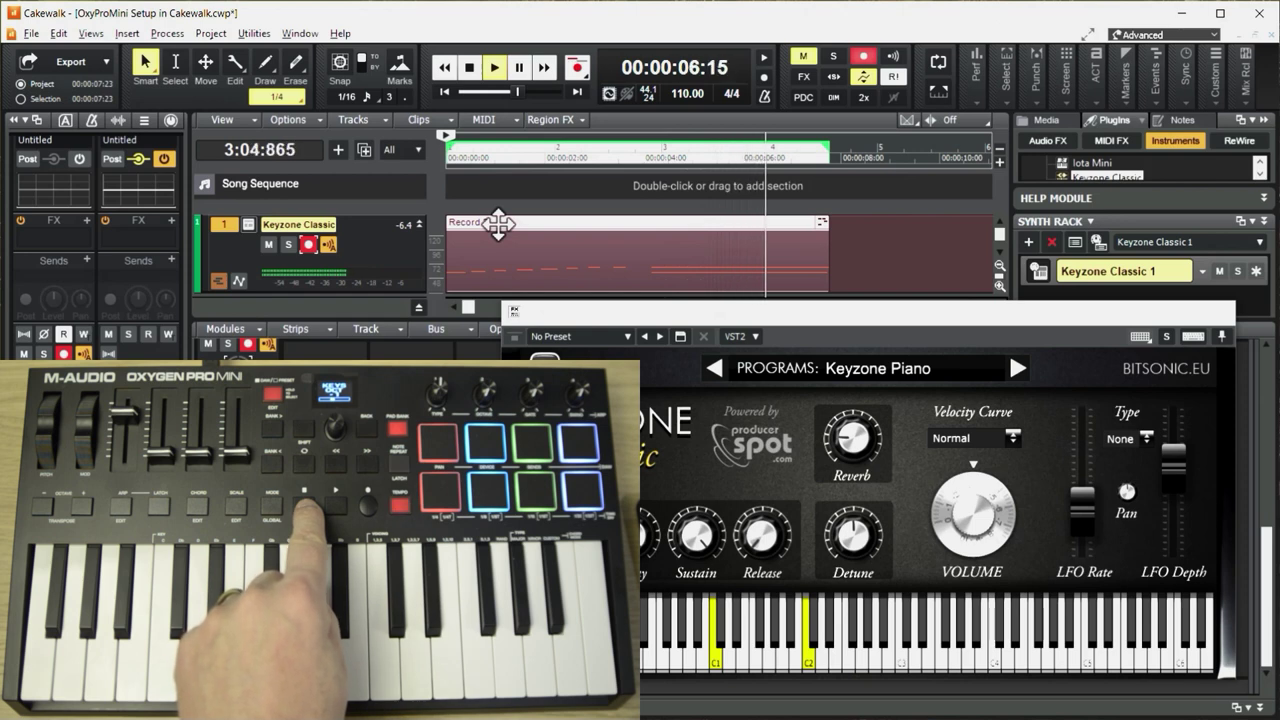
key(space)
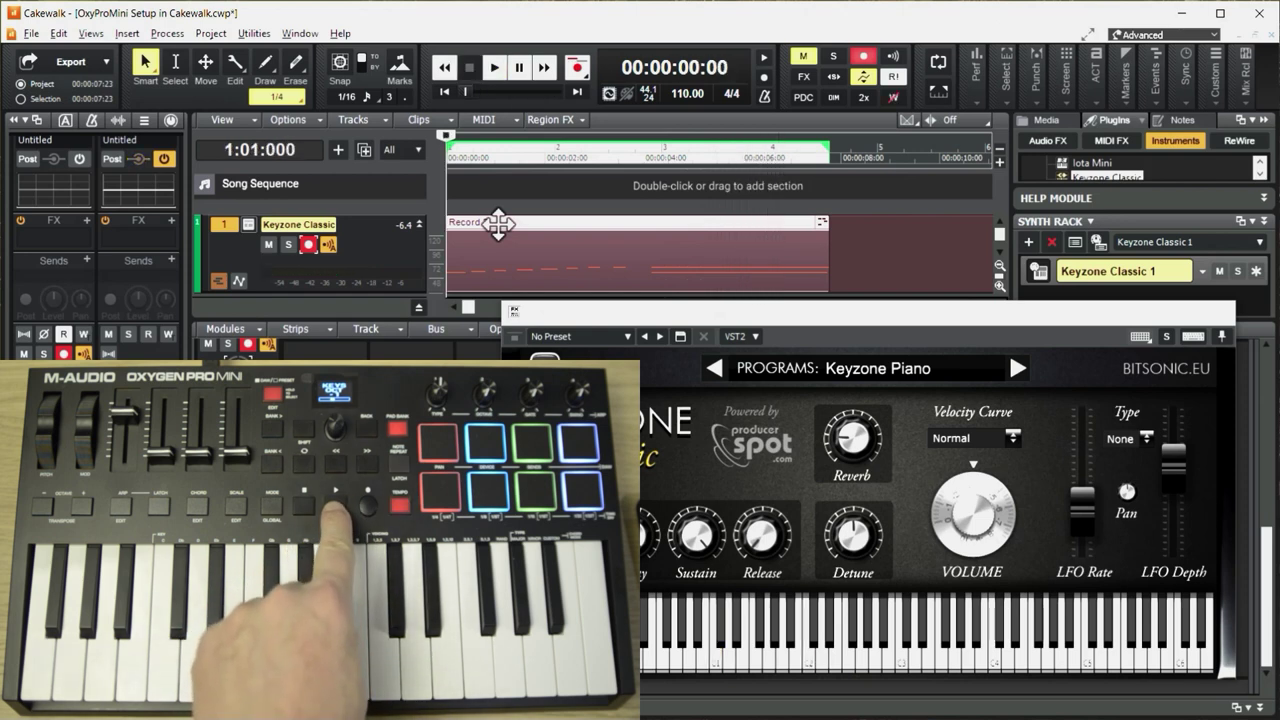
key(space)
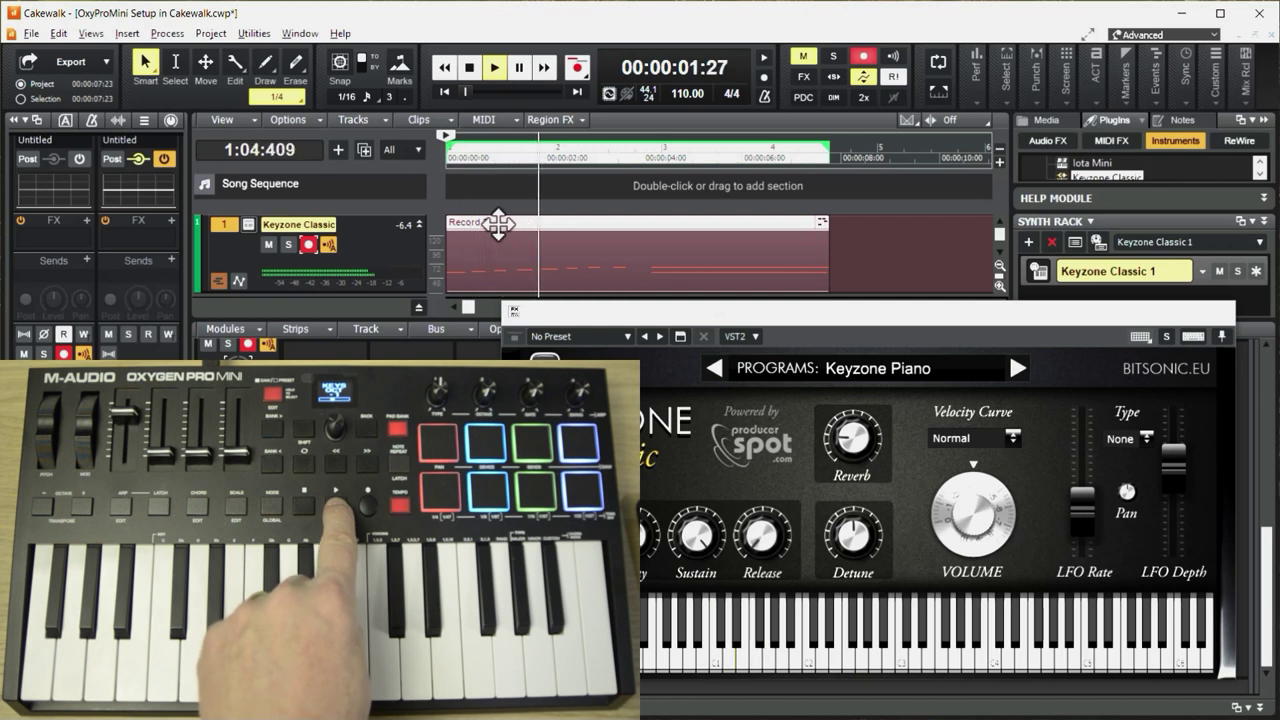
key(space)
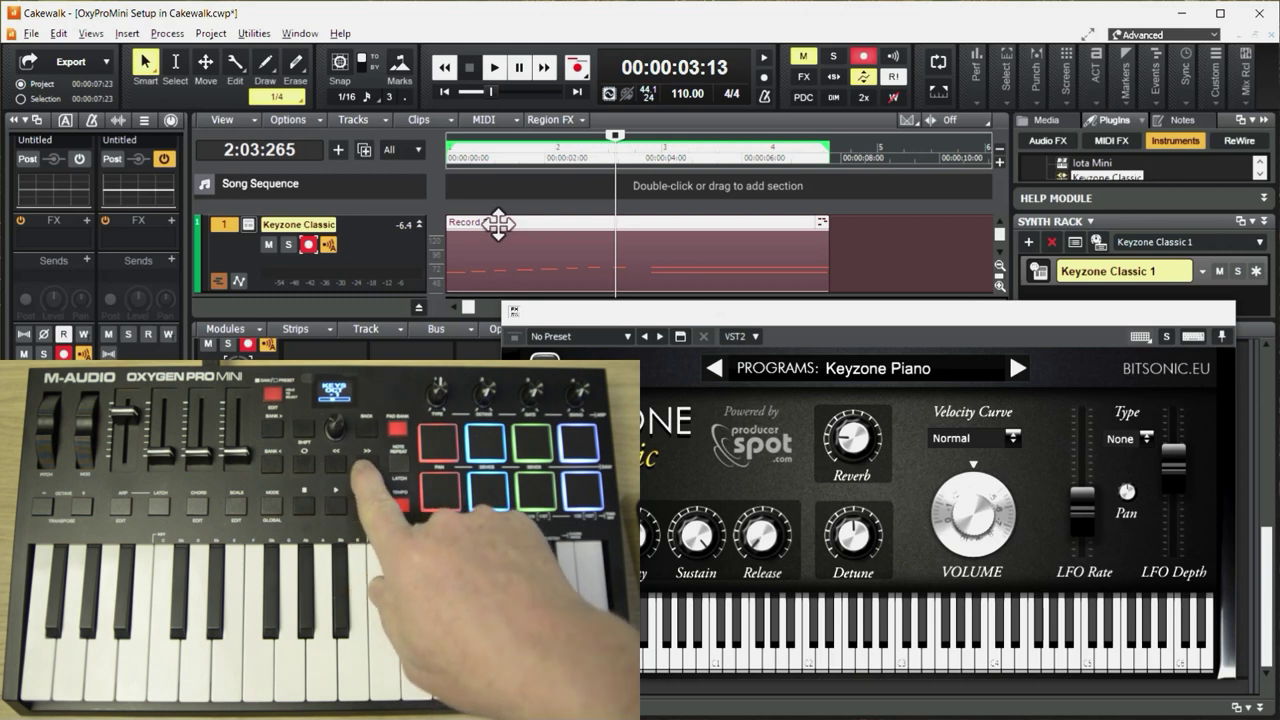
Step: Rewind the now time to the project start and step it forward and back by measures
key(ctrl+Home)
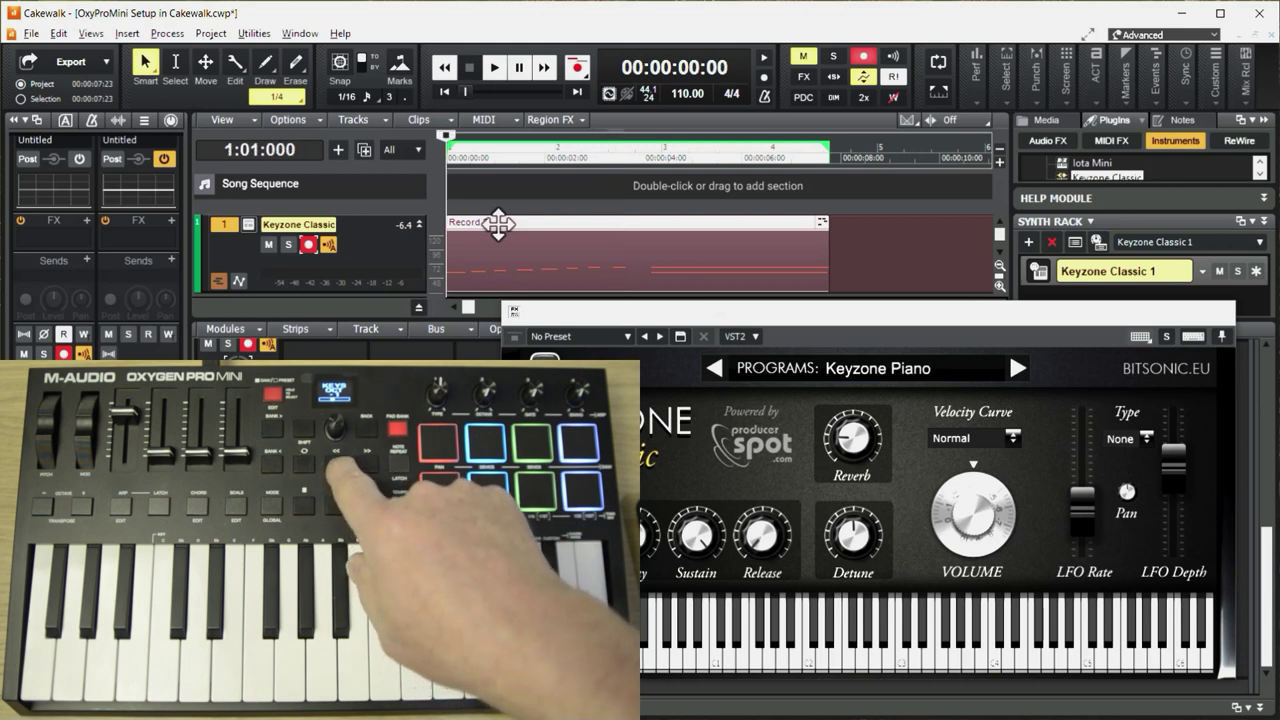
key(ctrl+Page_Down)
key(ctrl+Page_Down)
key(ctrl+Page_Down)
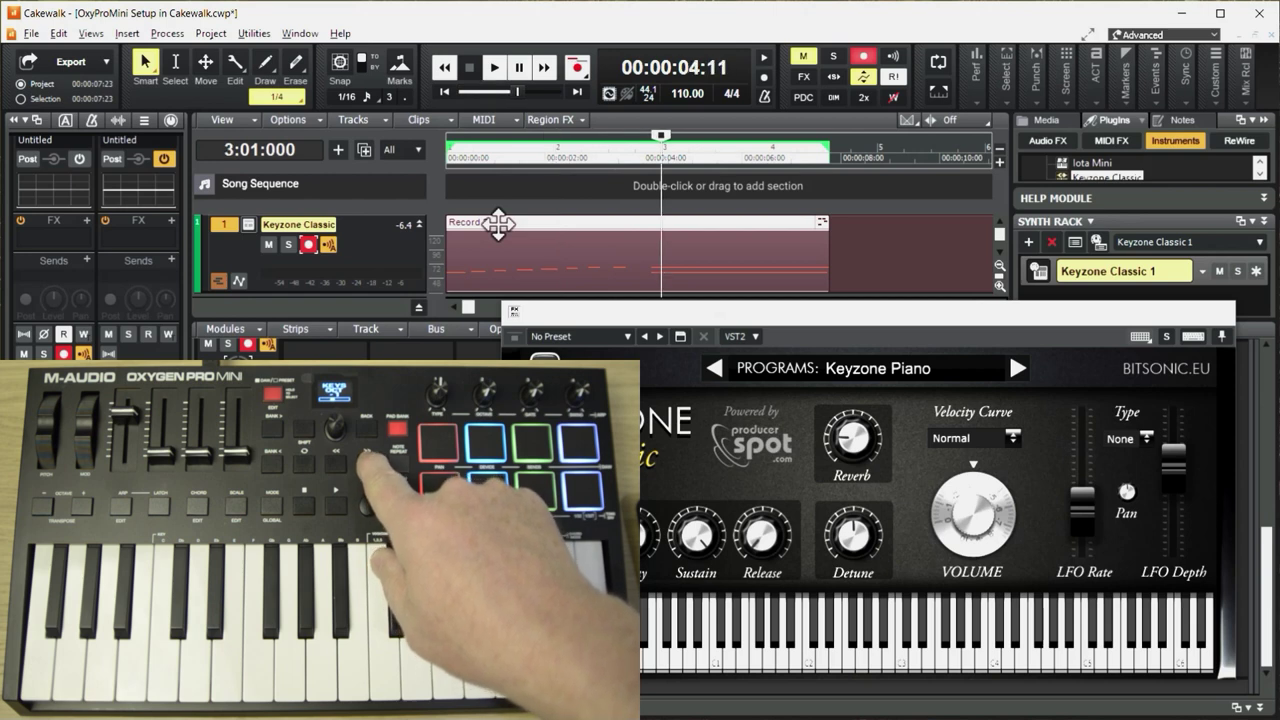
key(ctrl+Page_Up)
key(ctrl+Page_Up)
key(ctrl+Page_Up)
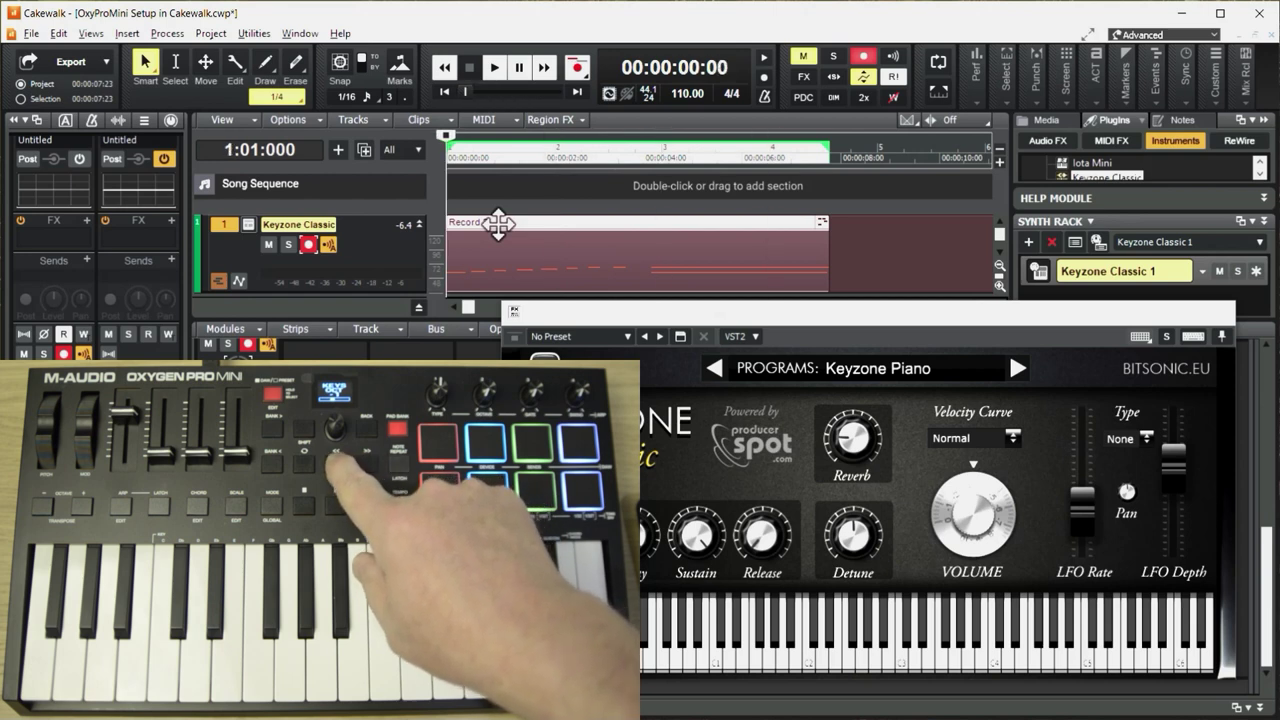
key(ctrl+Page_Down)
key(ctrl+Page_Down)
key(ctrl+Page_Down)
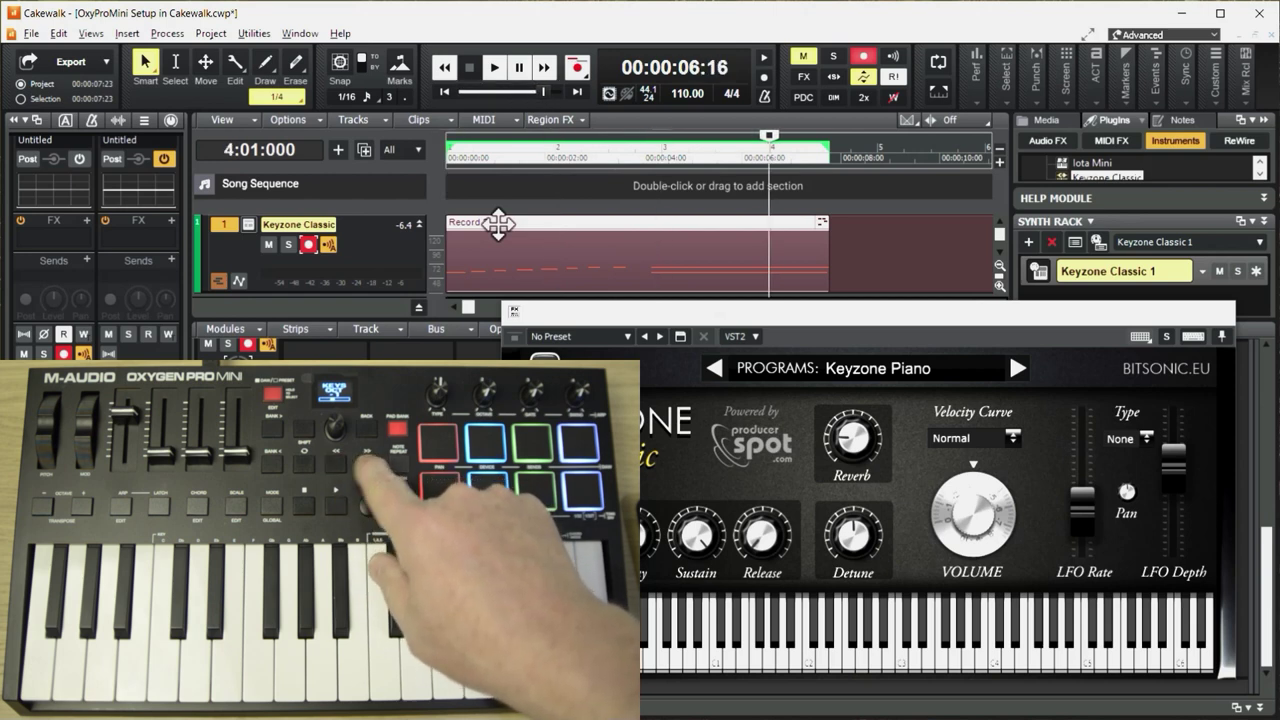
key(ctrl+Page_Up)
key(ctrl+Page_Up)
key(ctrl+Page_Up)
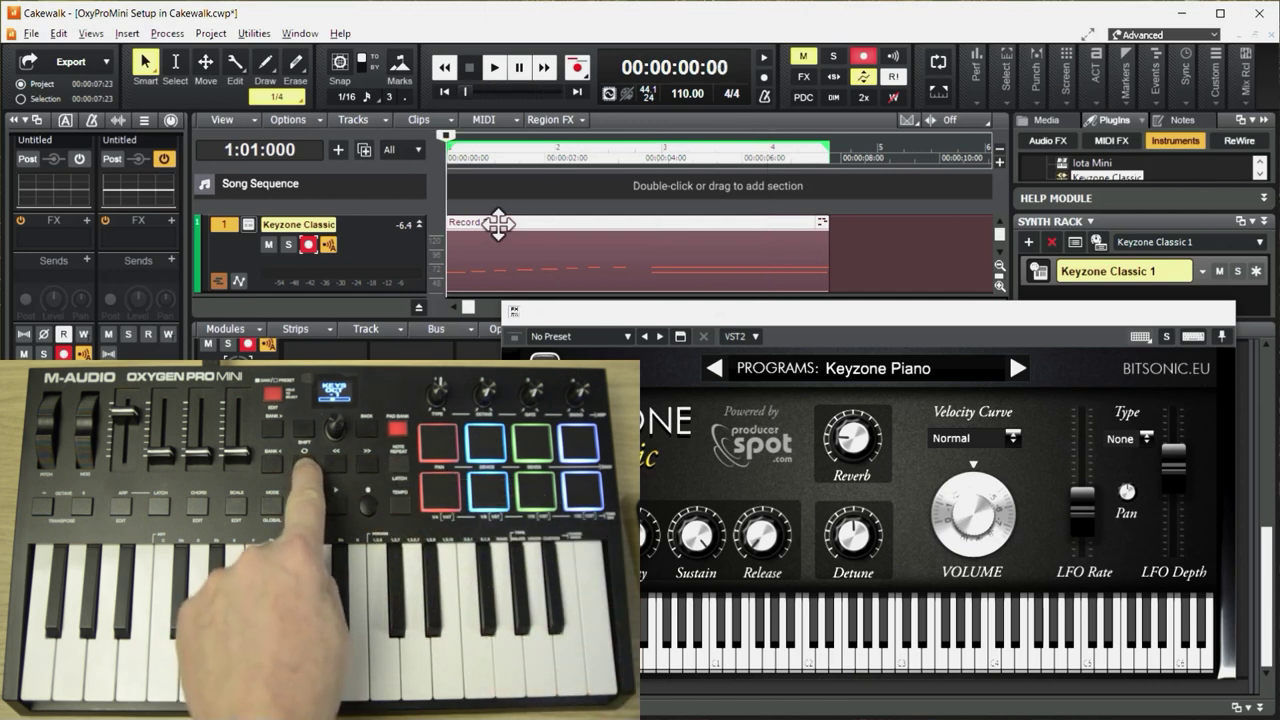
Step: Turn on looping and move the now time to 00:00:04:08 on the ruler
key(ctrl+shift+l)
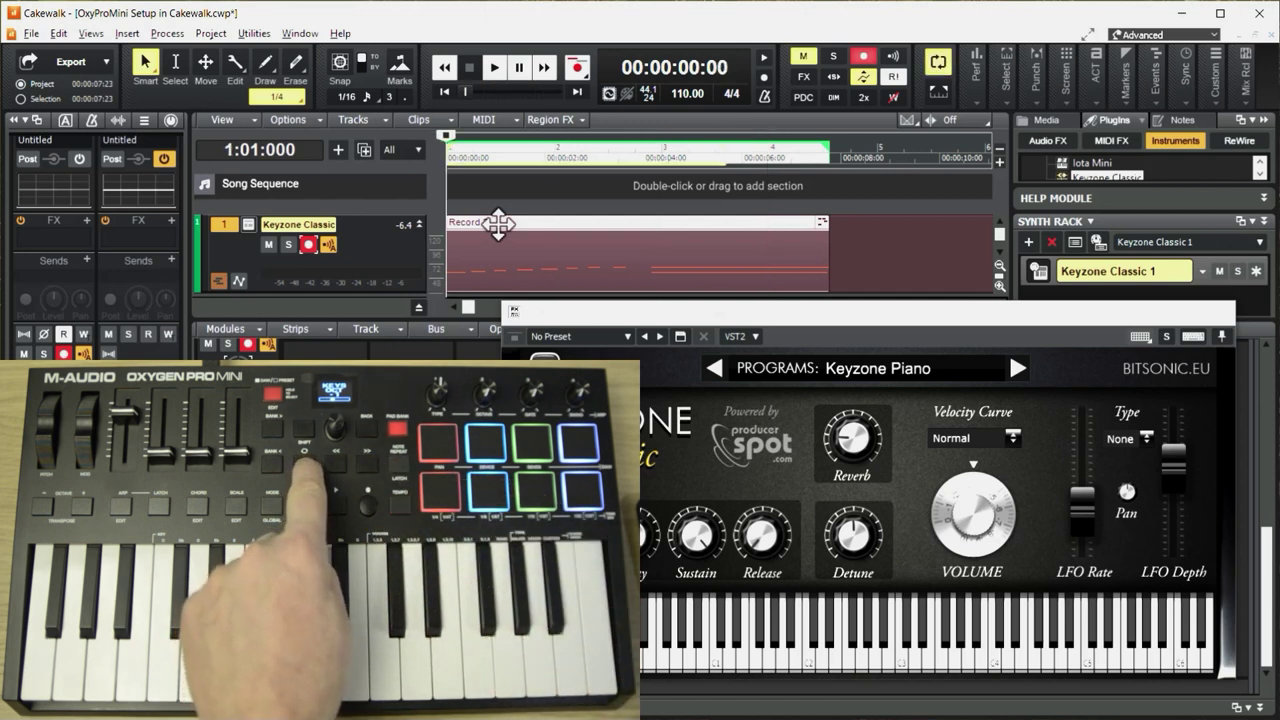
click(657, 160)
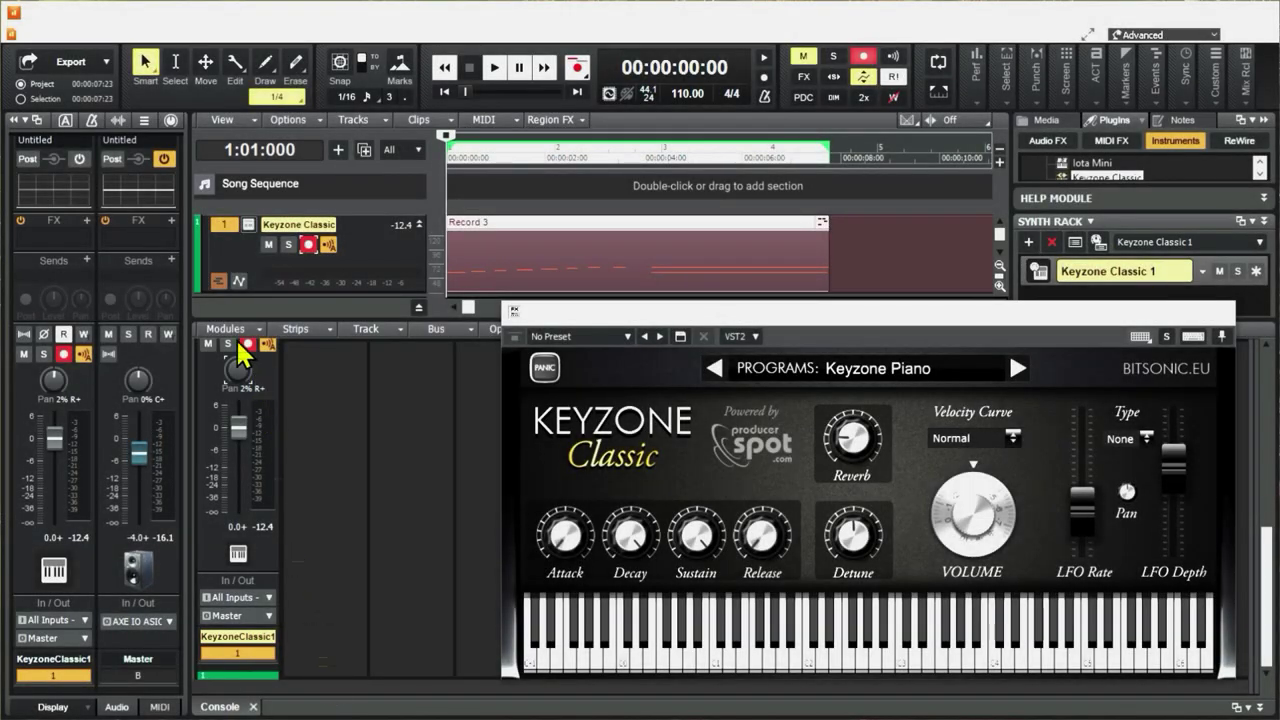
Step: Check the Driver Mode list on the Audio Playback and Recording preferences page, where ASIO is set
click(62, 36)
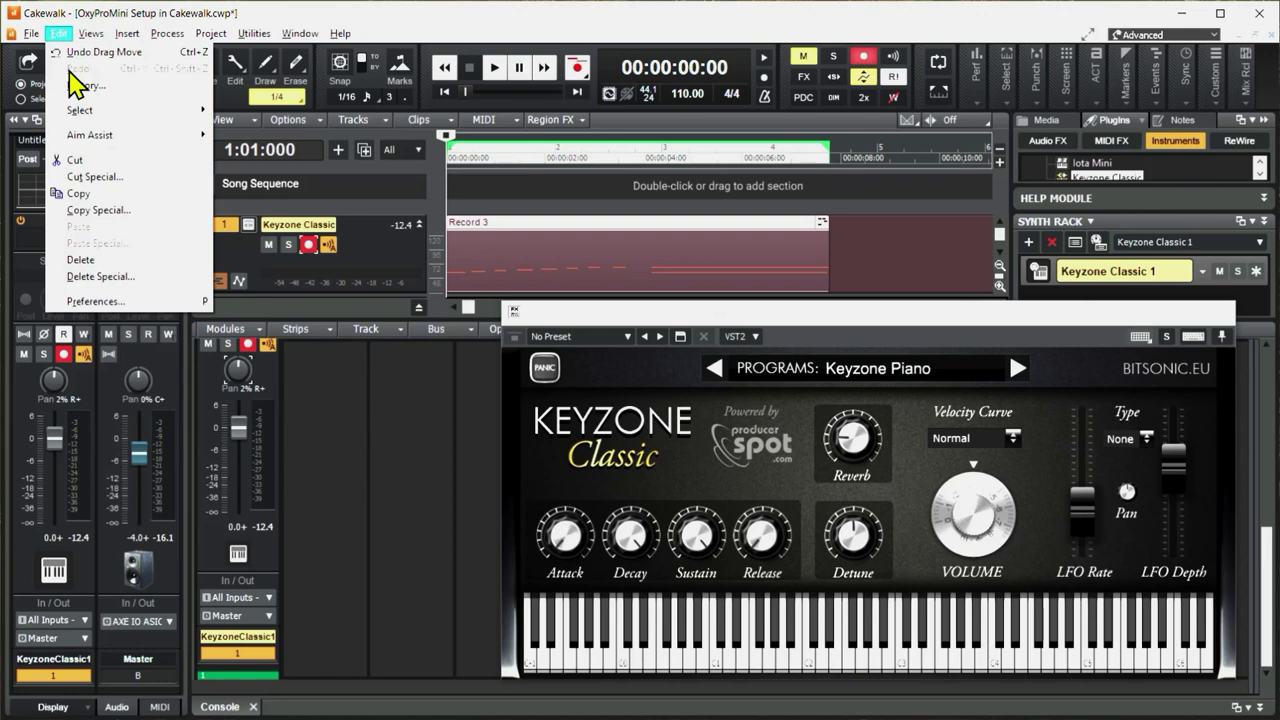
click(86, 294)
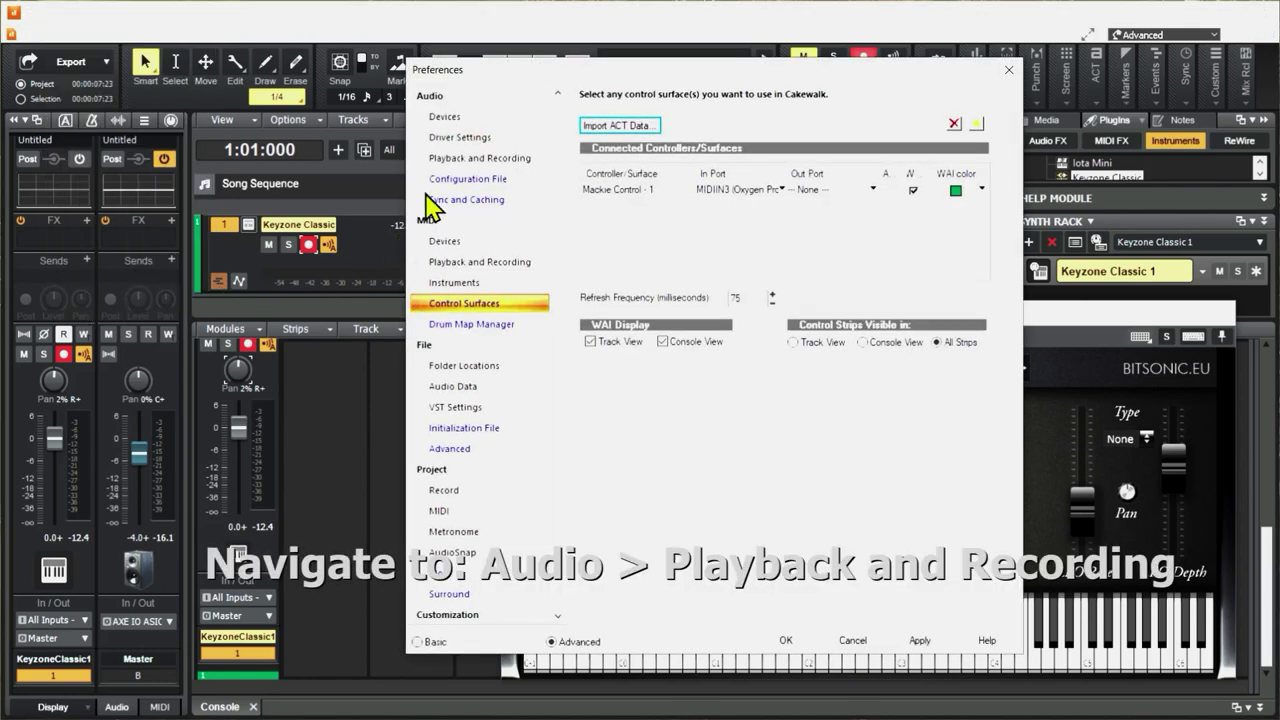
click(452, 160)
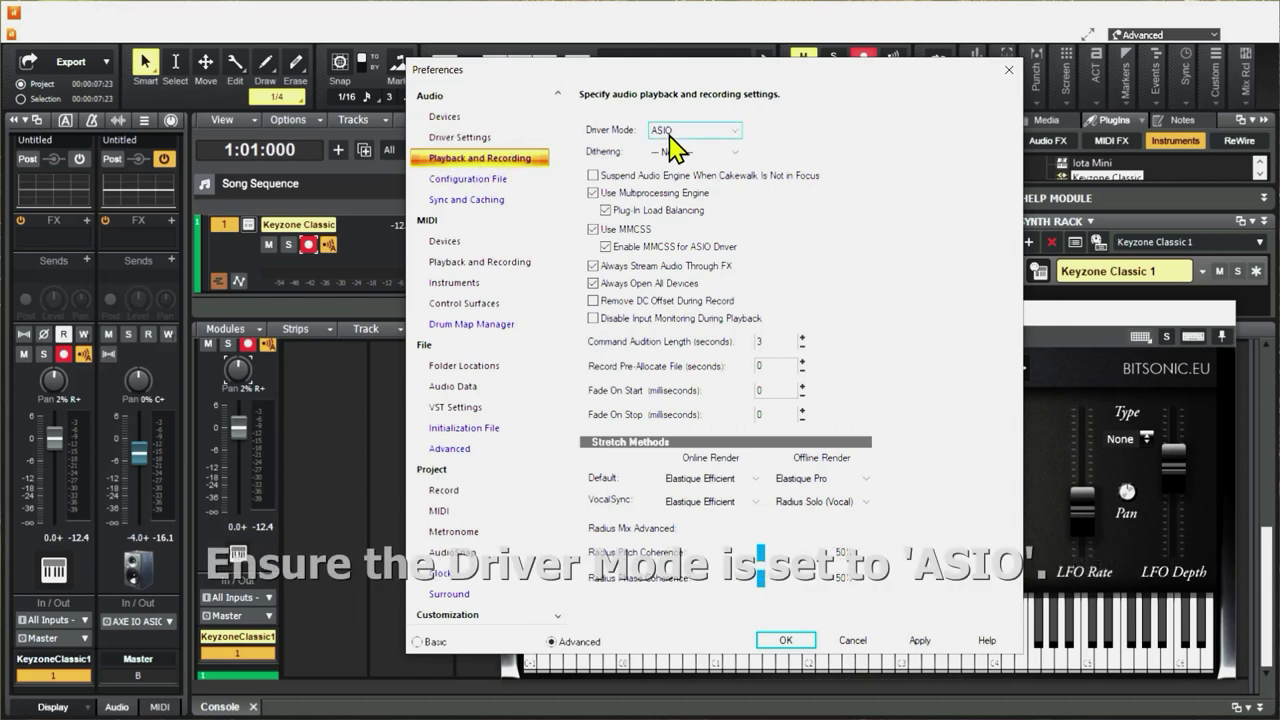
click(738, 134)
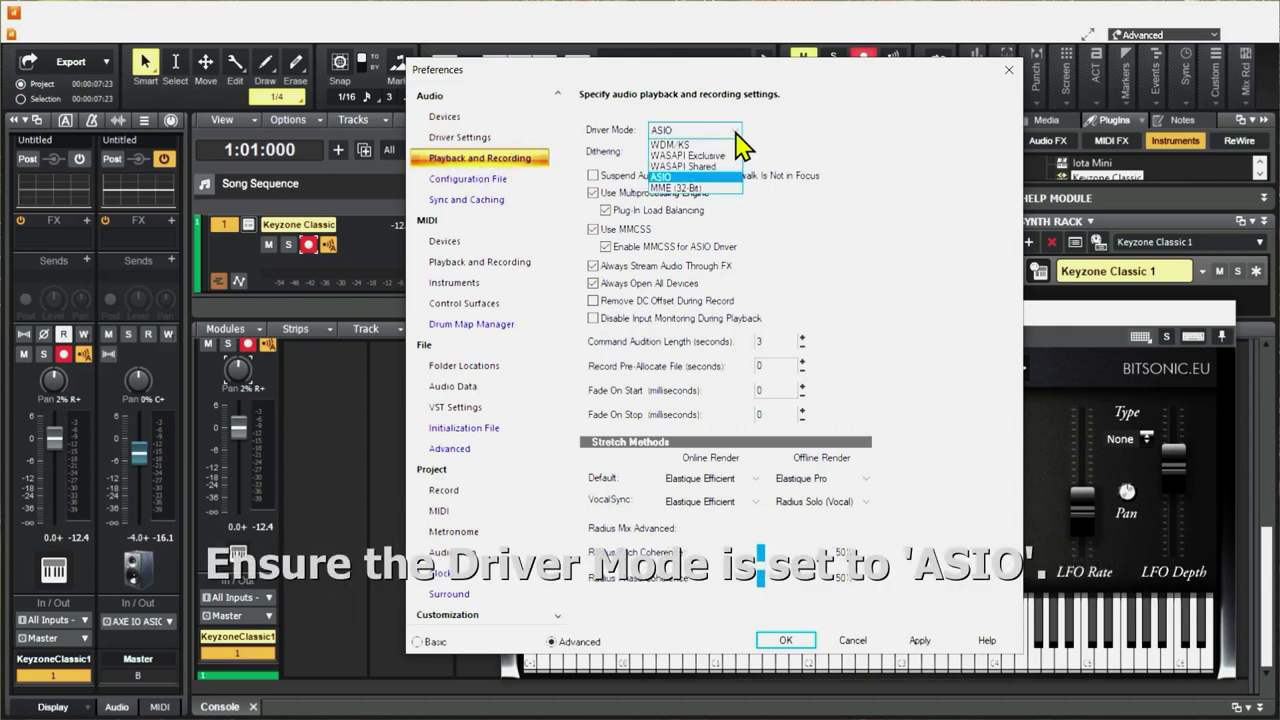